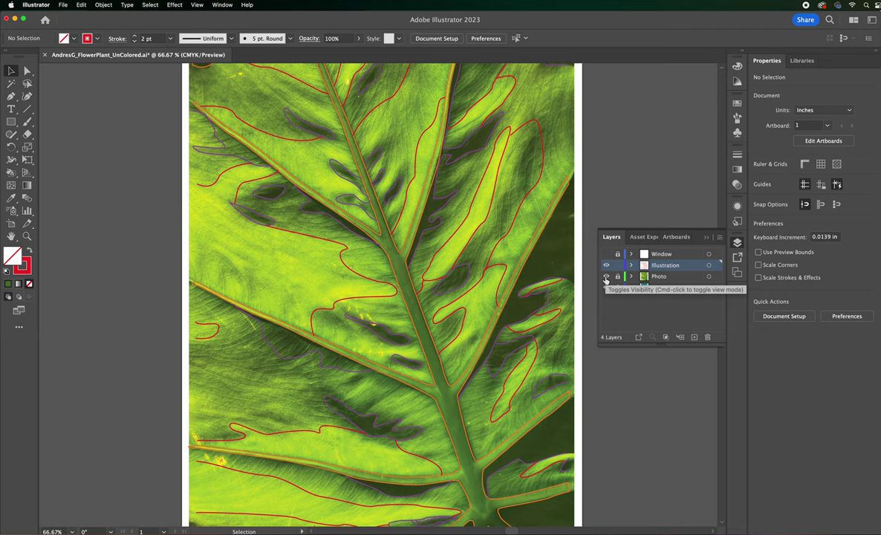
Step: Hide the Photo layer, turn the Window layer back on, and zoom to 600% on the purple outline's end
click(606, 276)
click(606, 253)
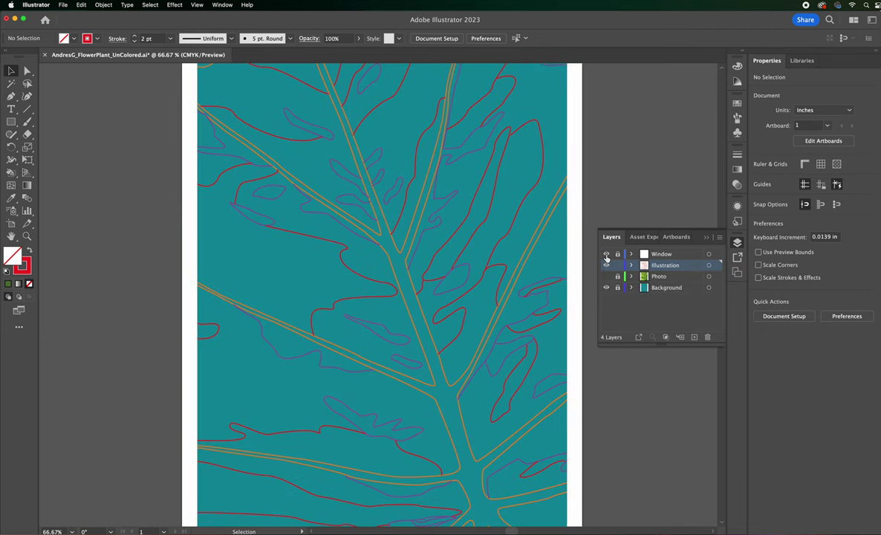
key(super+equal)
key(super+equal)
key(super+equal)
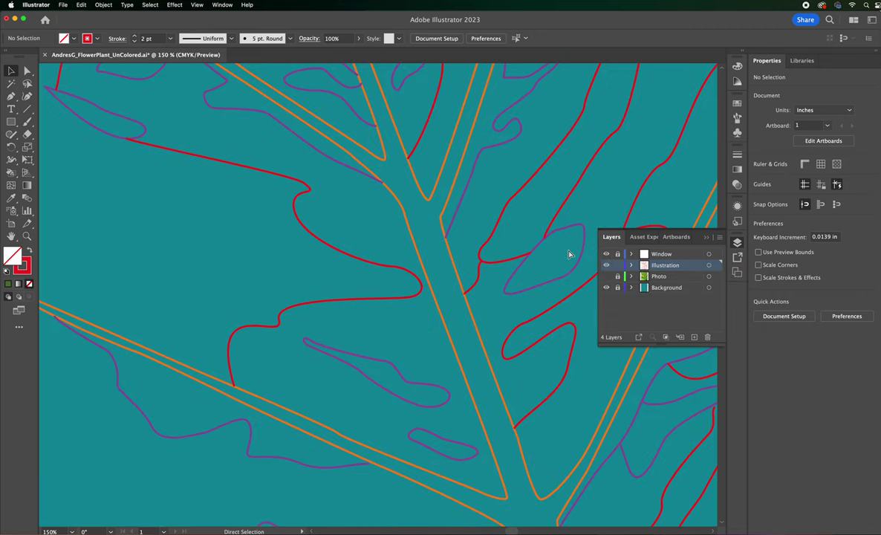
scroll(387, 294, down, 10)
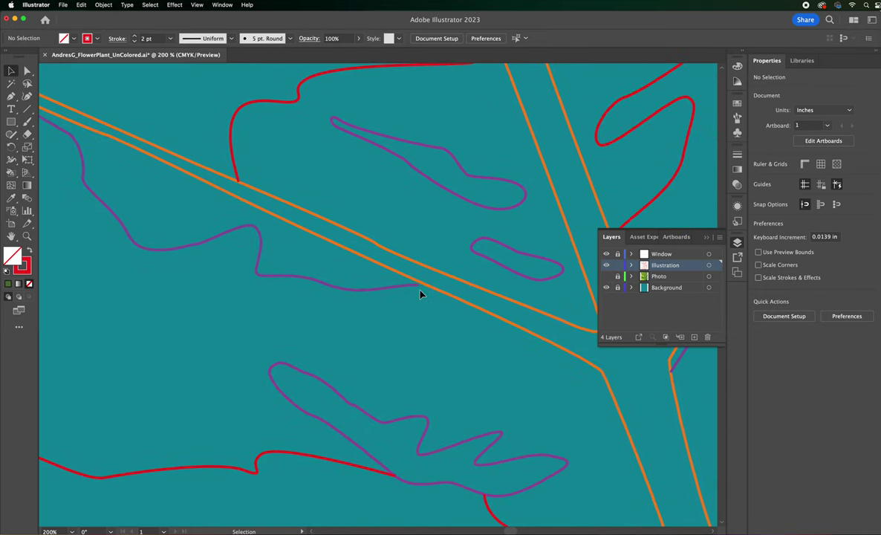
key(super+equal)
key(super+equal)
key(super+equal)
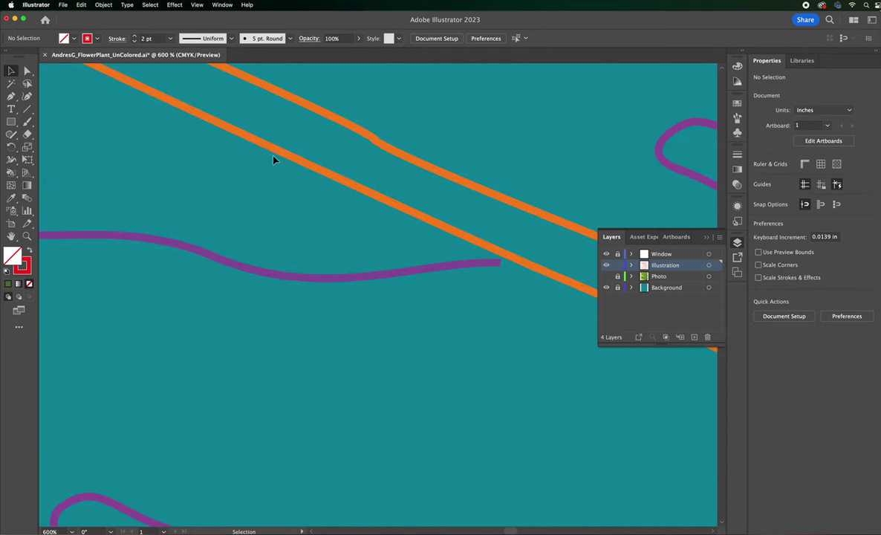
Step: Drag the purple path's end anchor onto the orange vein, then fit the whole artboard in view
click(29, 72)
drag(500, 265, 499, 256)
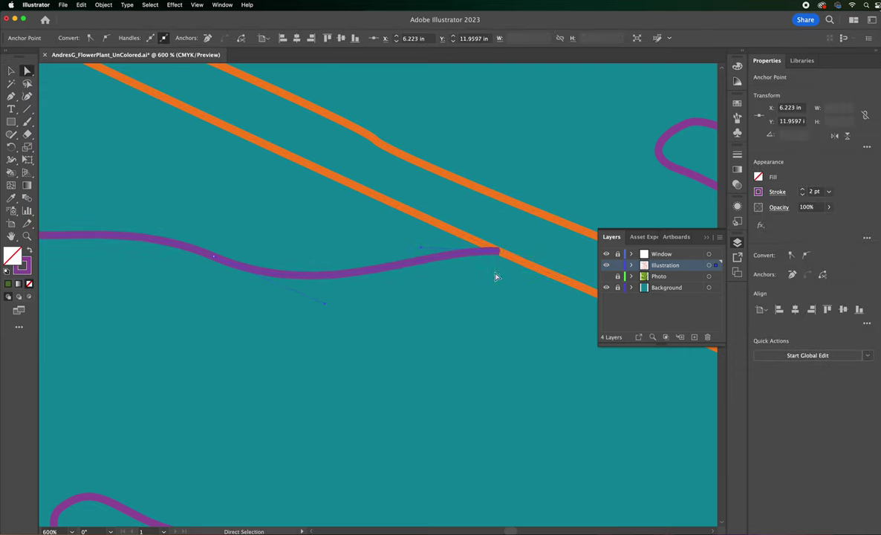
drag(267, 203, 398, 305)
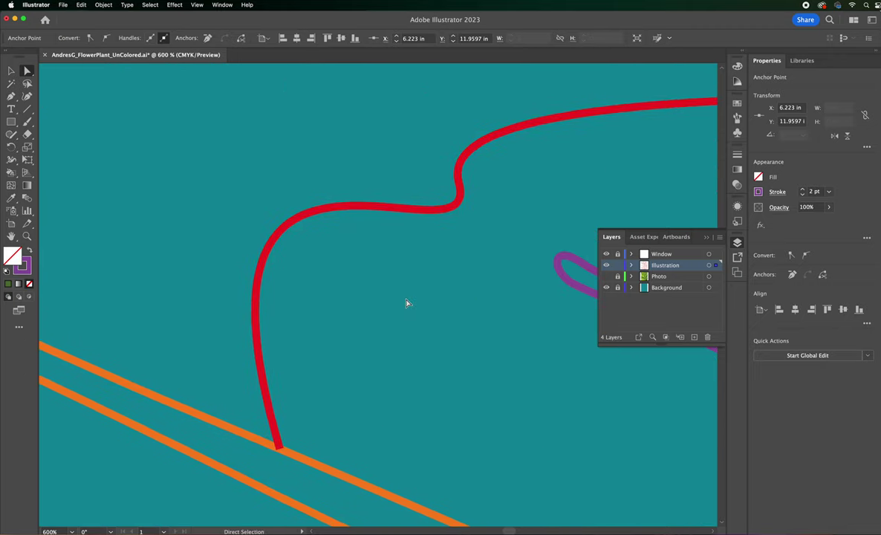
key(super+0)
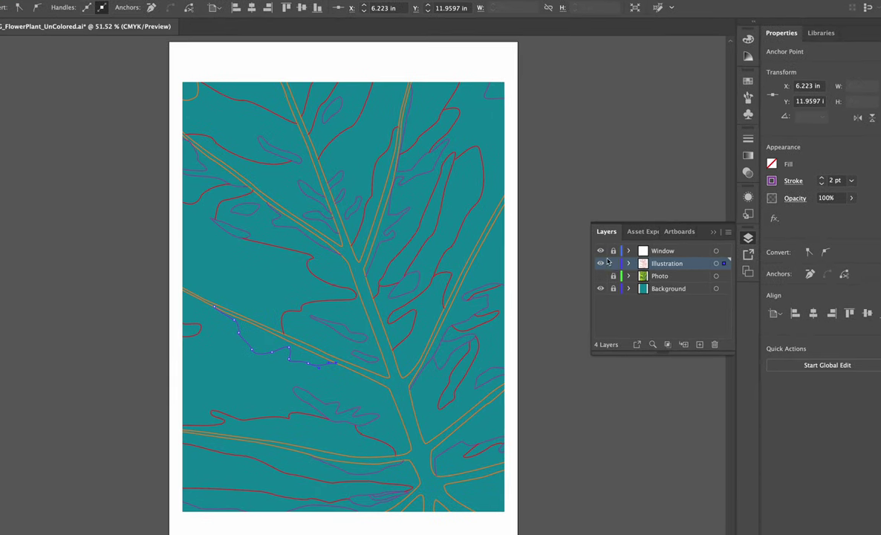
Step: Hide the Window layer to remove the white border frame
click(600, 251)
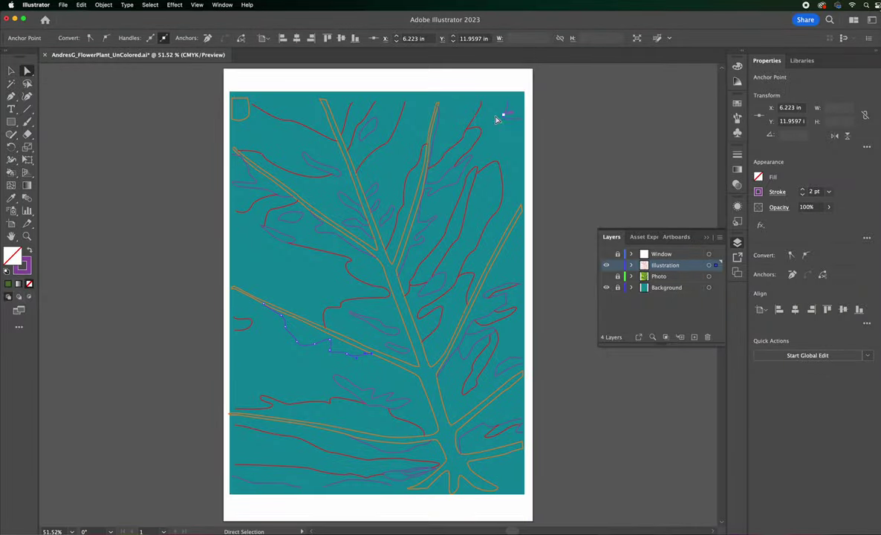
click(222, 5)
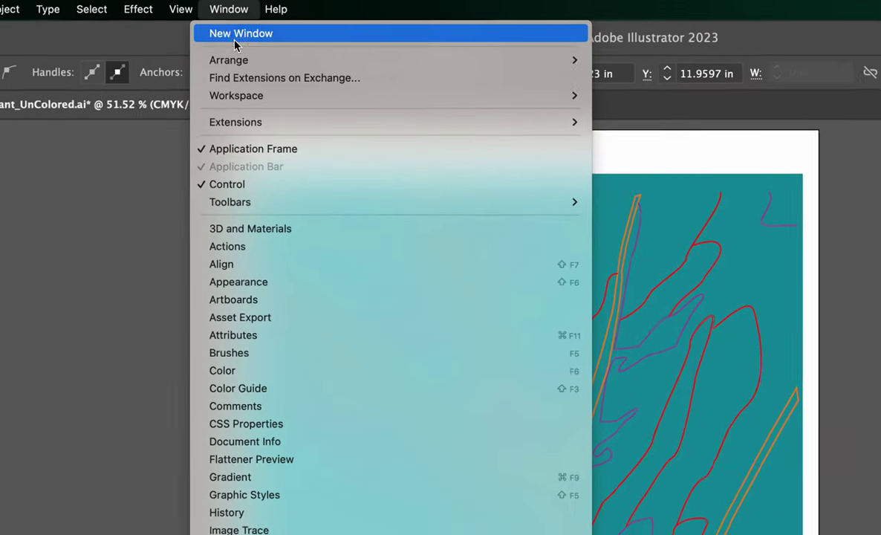
Step: Reset the Essentials Classic workspace from Window > Workspace
mouse_move(287, 156)
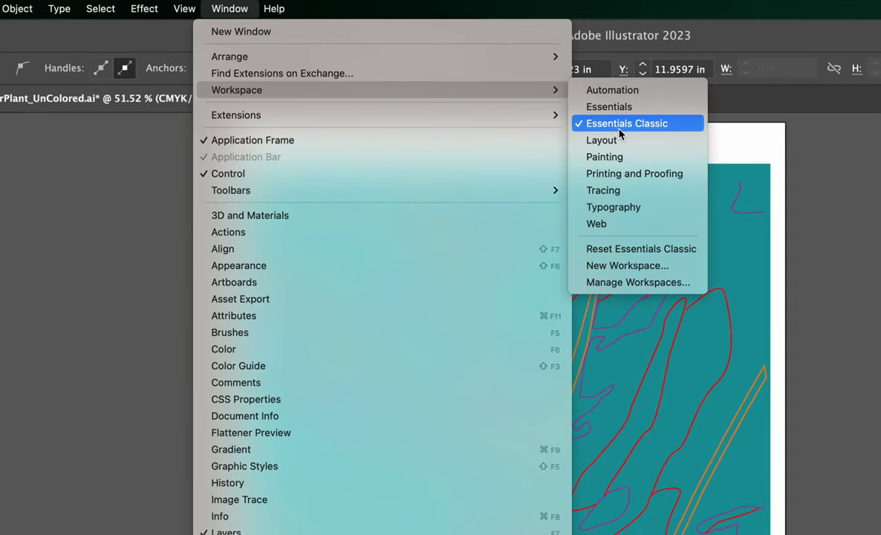
click(669, 251)
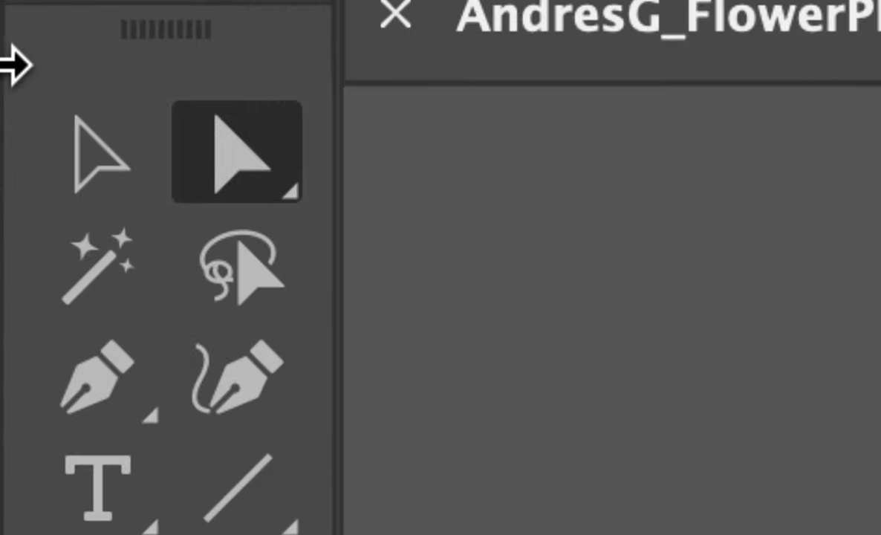
Step: Toggle the toolbar between one and two columns and choose the Rectangle Tool from the shape flyout
click(20, 29)
click(20, 28)
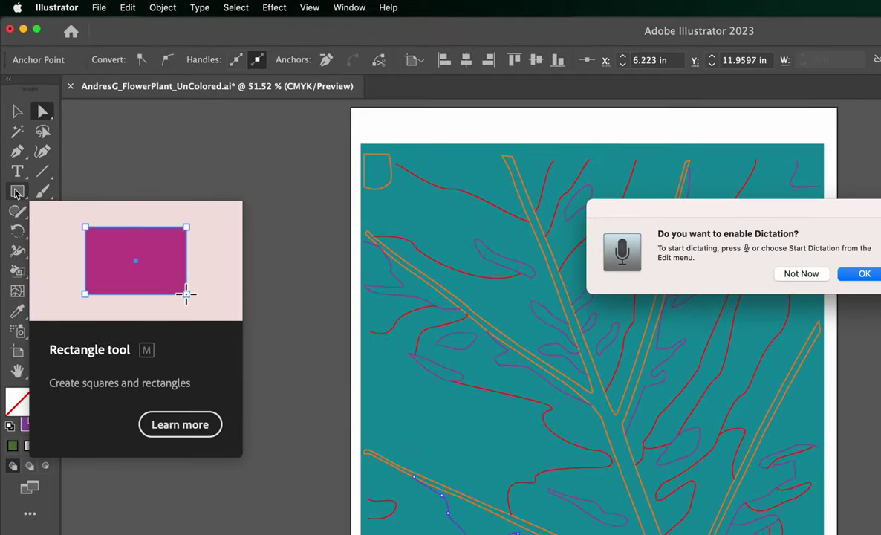
click(18, 194)
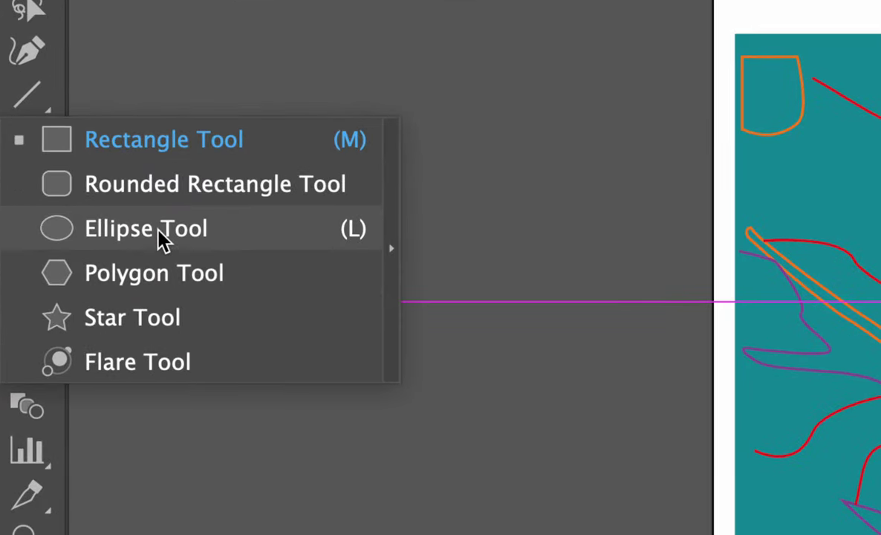
click(169, 148)
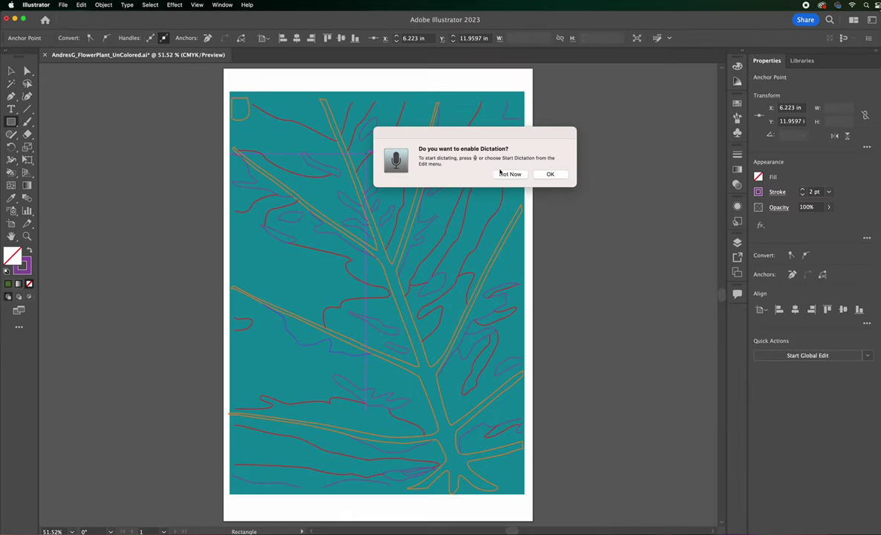
Step: Dismiss the Dictation prompt and draw an 11.94 × 16.30 in rectangle over the teal area
click(505, 174)
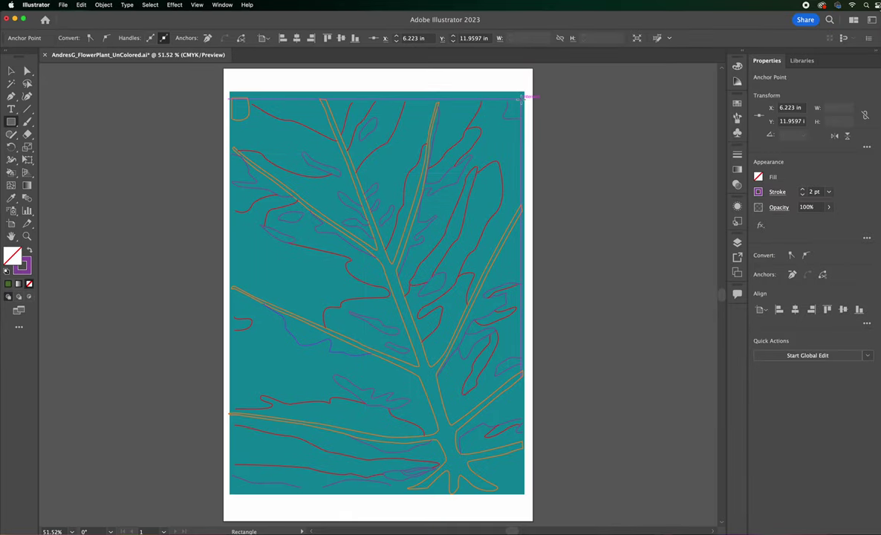
drag(522, 97, 236, 486)
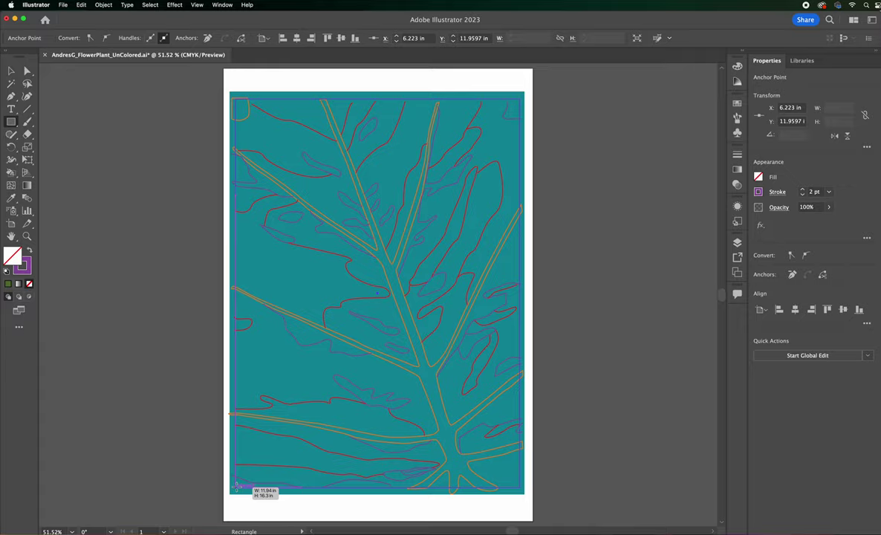
drag(236, 486, 236, 483)
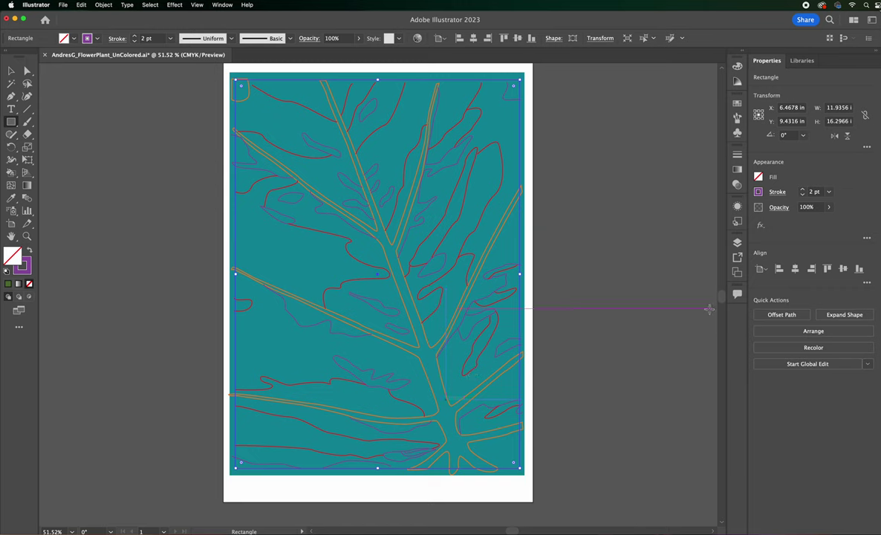
Step: Hide the Window layer from the Layers panel
click(737, 242)
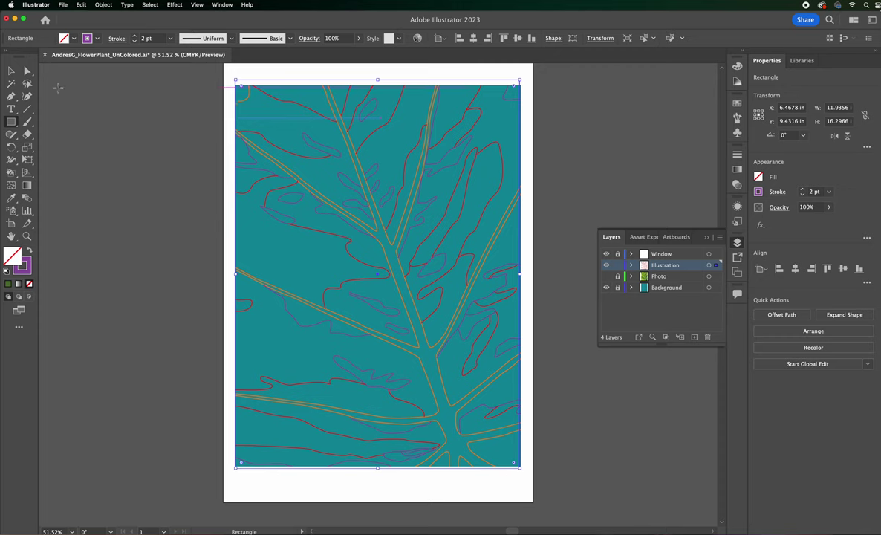
drag(234, 79, 247, 95)
drag(251, 104, 233, 82)
click(605, 254)
Step: Pull the rectangle's top edge down so its height is about 16.19 in
click(12, 71)
key(super+equal)
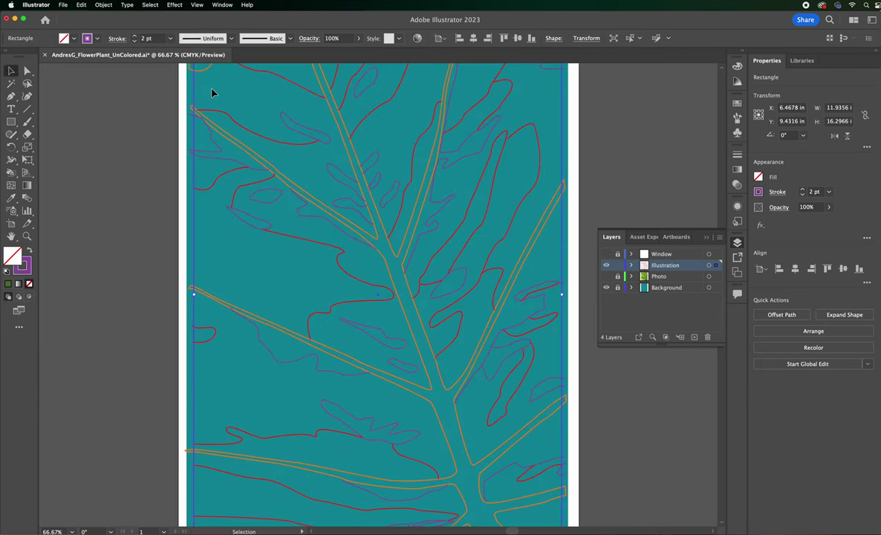
drag(380, 110, 369, 260)
drag(361, 206, 359, 209)
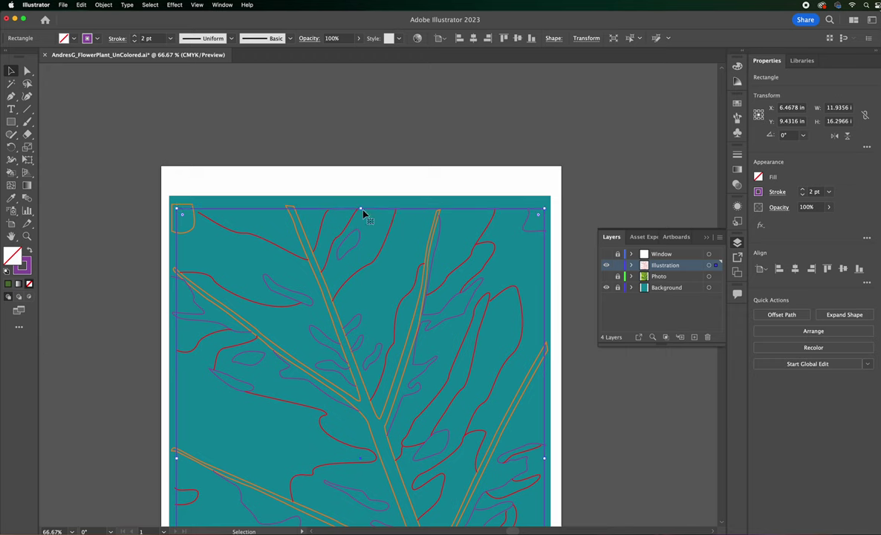
key(ctrl+equal)
key(ctrl+equal)
Step: Nudge the rectangle's top edge down a little more
drag(413, 232, 452, 351)
scroll(452, 351, up, 5)
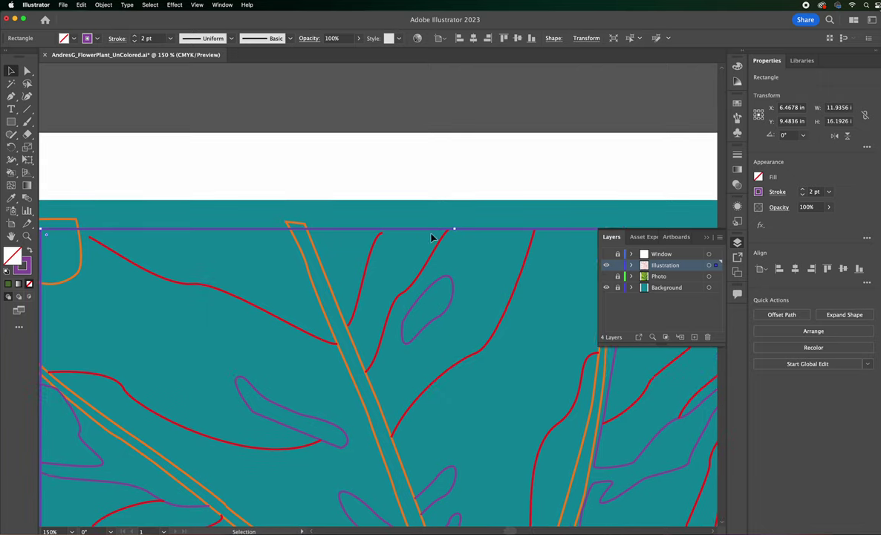
drag(455, 229, 455, 232)
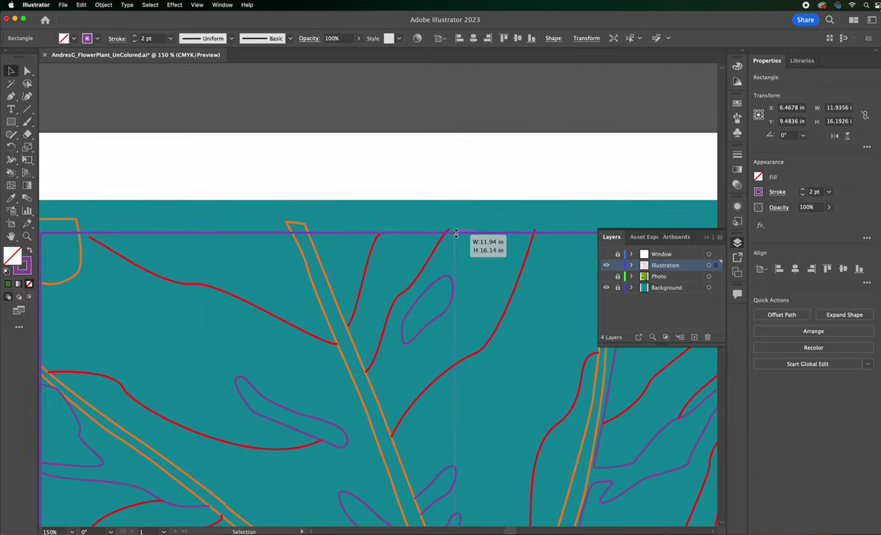
scroll(426, 289, left, 5)
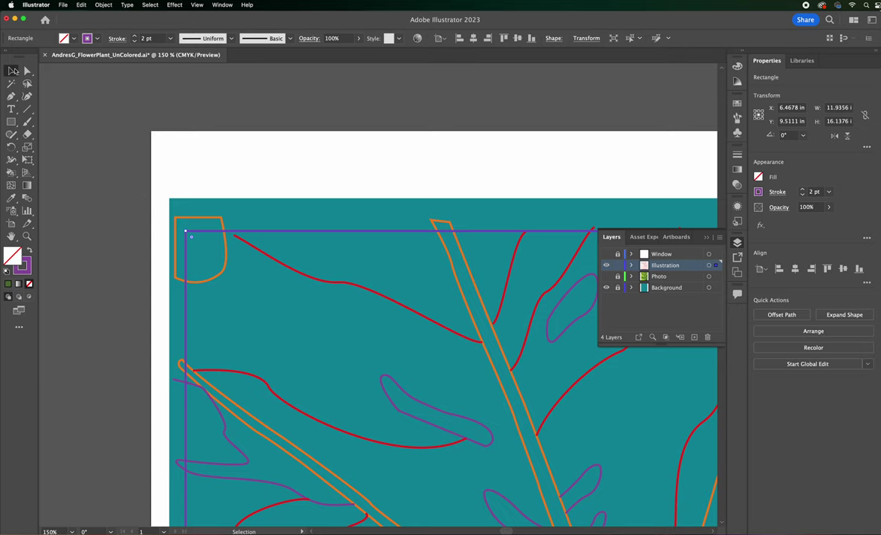
scroll(223, 282, down, 5)
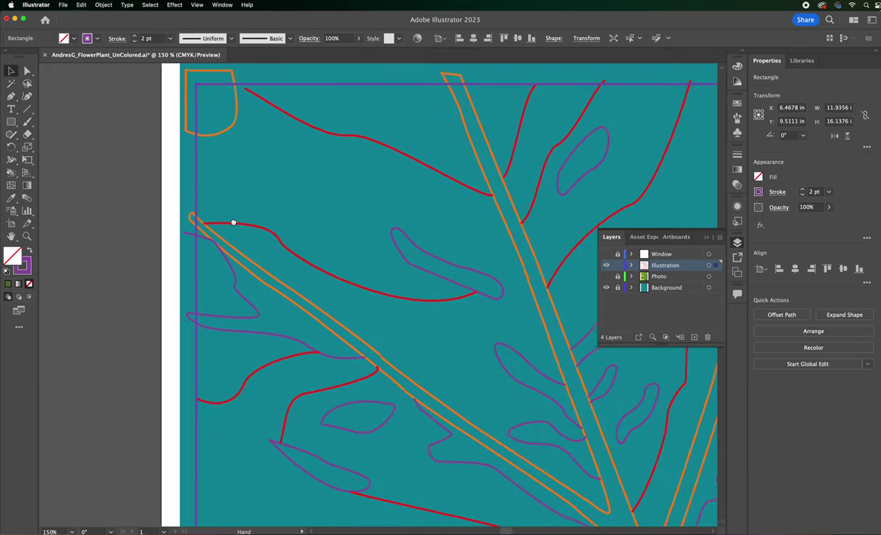
scroll(236, 275, down, 4)
scroll(236, 250, down, 10)
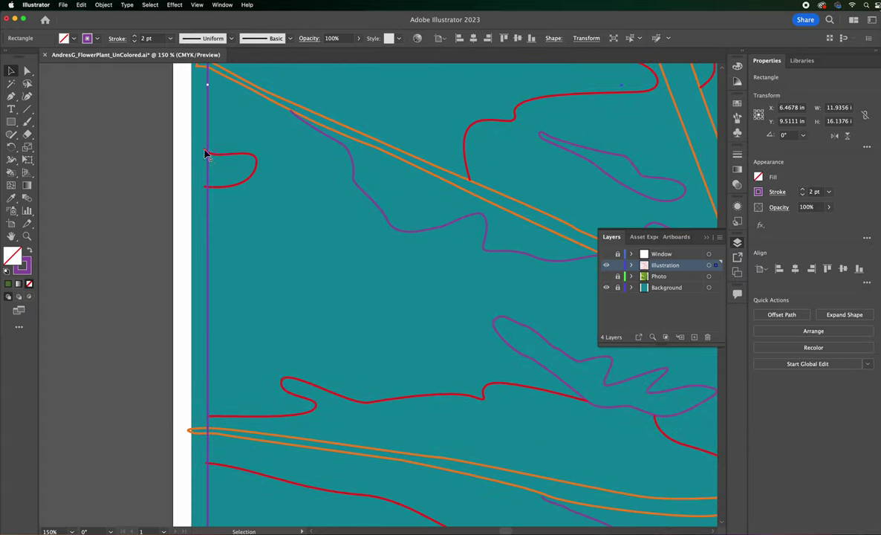
scroll(256, 245, down, 8)
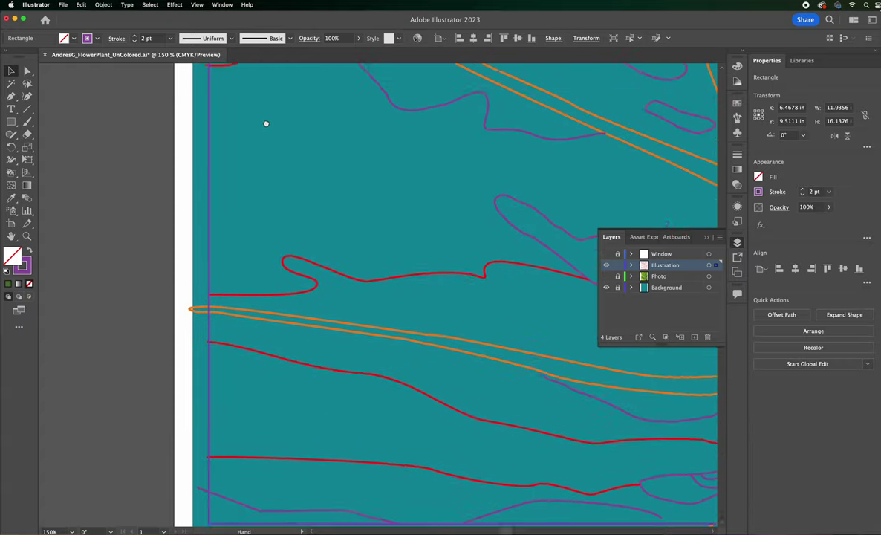
scroll(246, 189, down, 3)
scroll(212, 151, right, 6)
scroll(242, 193, up, 5)
scroll(242, 193, right, 3)
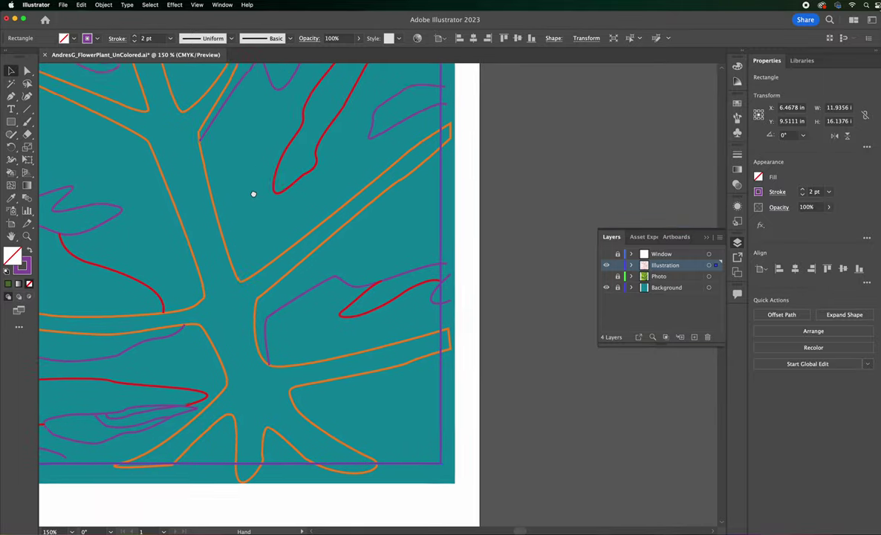
Step: Show the Window layer and widen the rectangle's right and left sides slightly
click(606, 255)
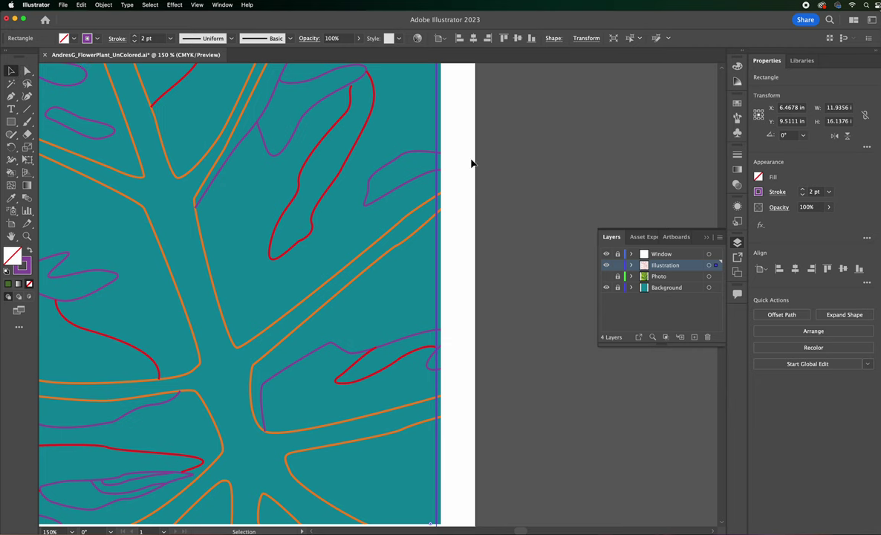
scroll(435, 149, up, 6)
scroll(436, 148, left, 1)
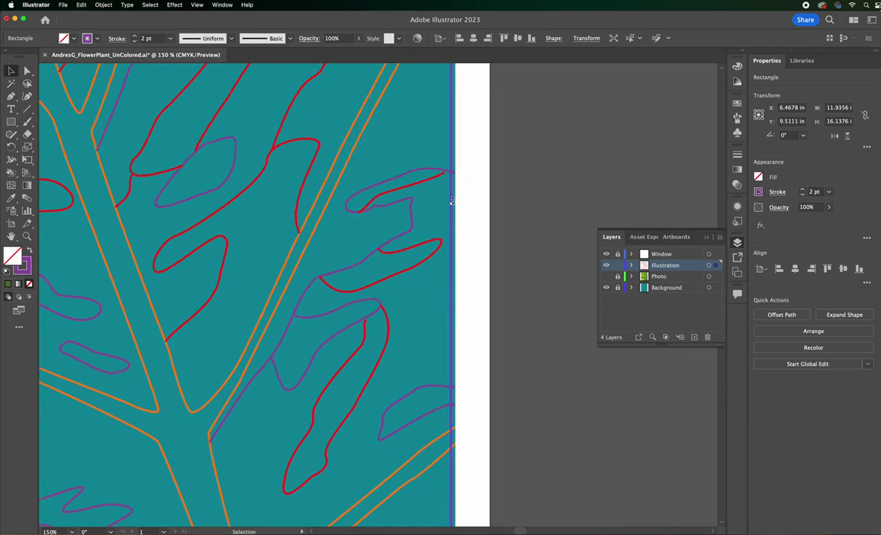
drag(452, 205, 459, 202)
scroll(445, 245, up, 7)
scroll(445, 245, left, 1)
scroll(441, 315, up, 6)
scroll(379, 274, left, 4)
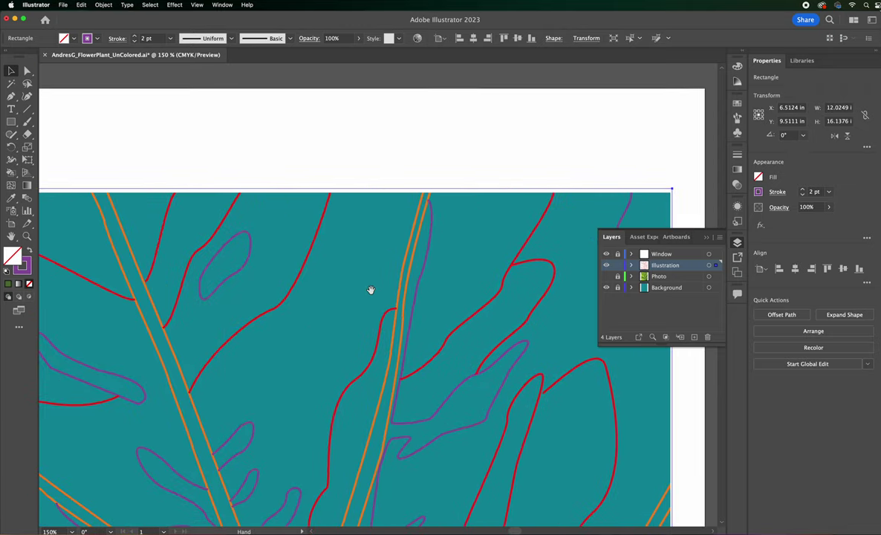
scroll(370, 289, down, 8)
scroll(399, 283, left, 4)
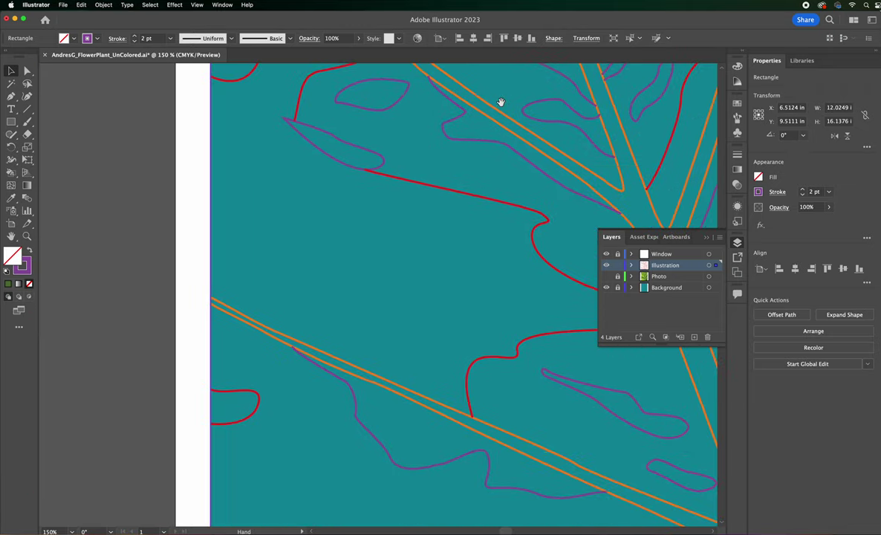
drag(211, 323, 208, 324)
Step: Stretch the bottom edge down to about 12.11 × 16.13 in and hide the Window layer again
scroll(314, 216, down, 4)
scroll(313, 217, down, 10)
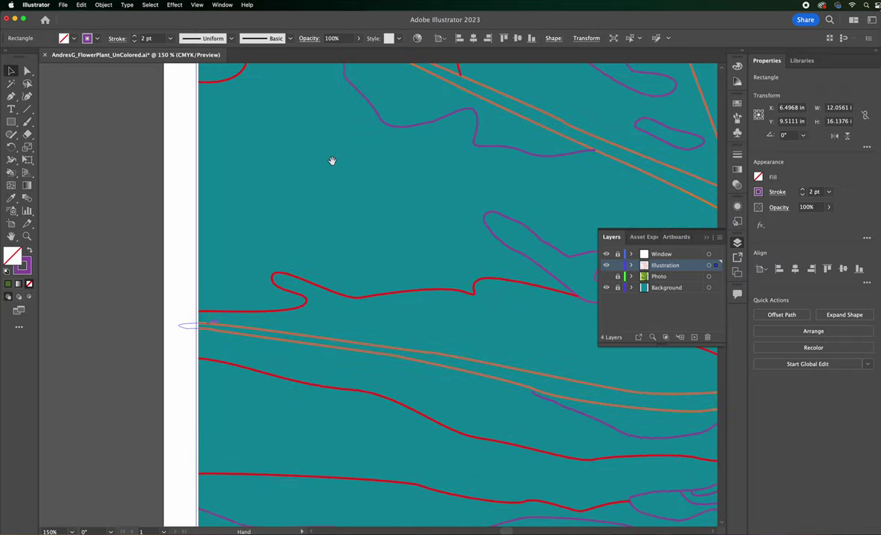
scroll(331, 162, right, 3)
scroll(491, 283, right, 5)
scroll(492, 283, down, 1)
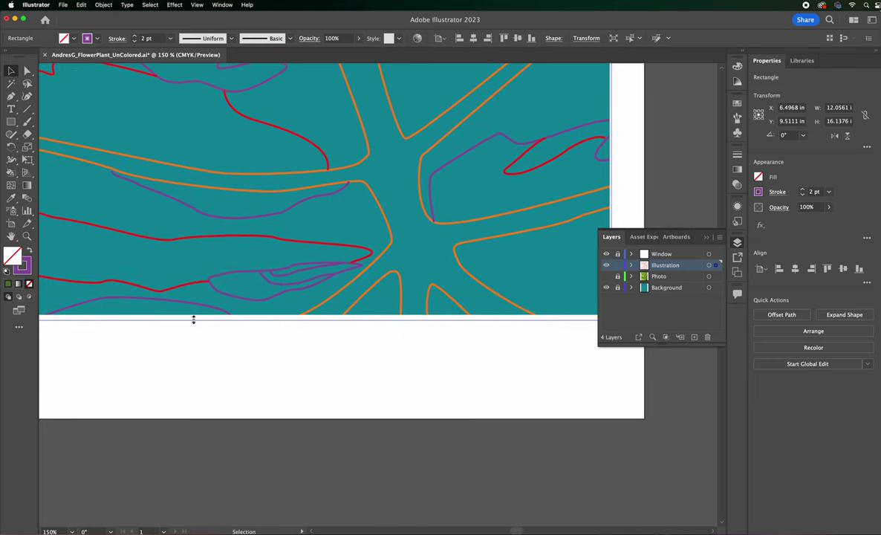
drag(192, 319, 192, 316)
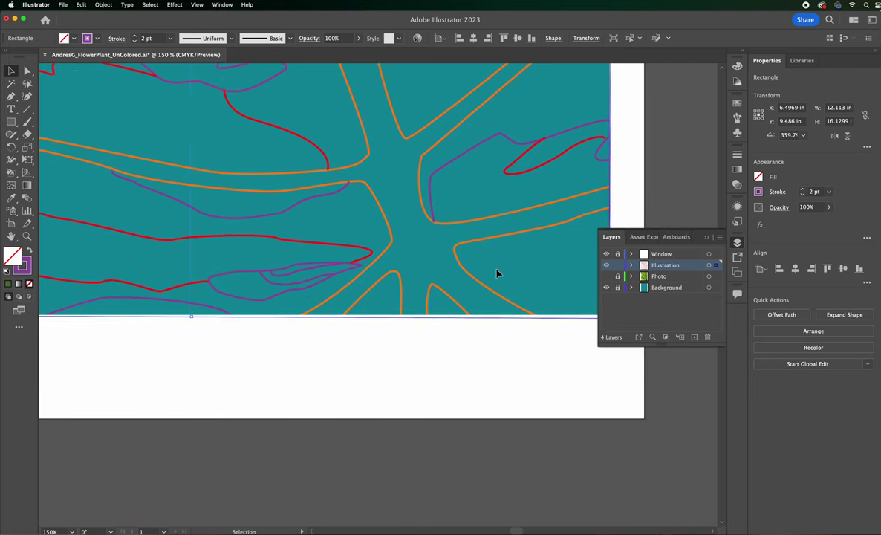
click(606, 254)
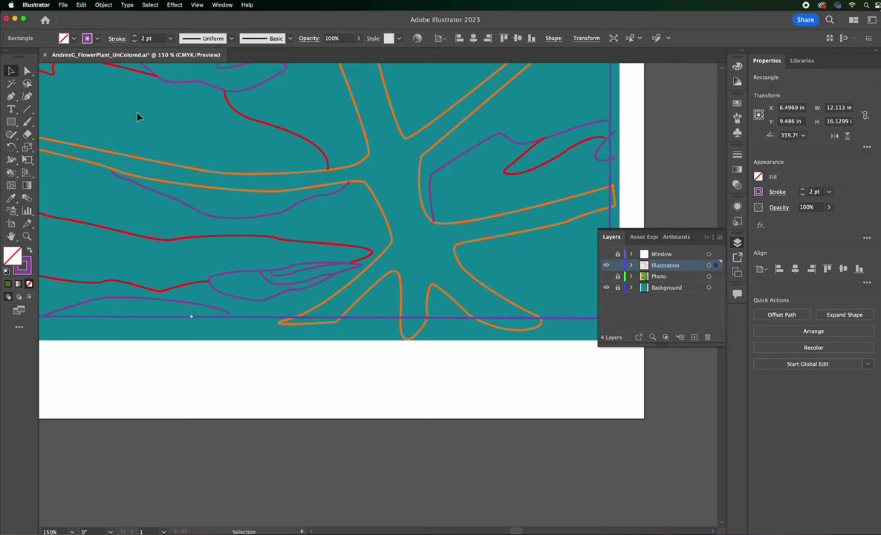
click(26, 71)
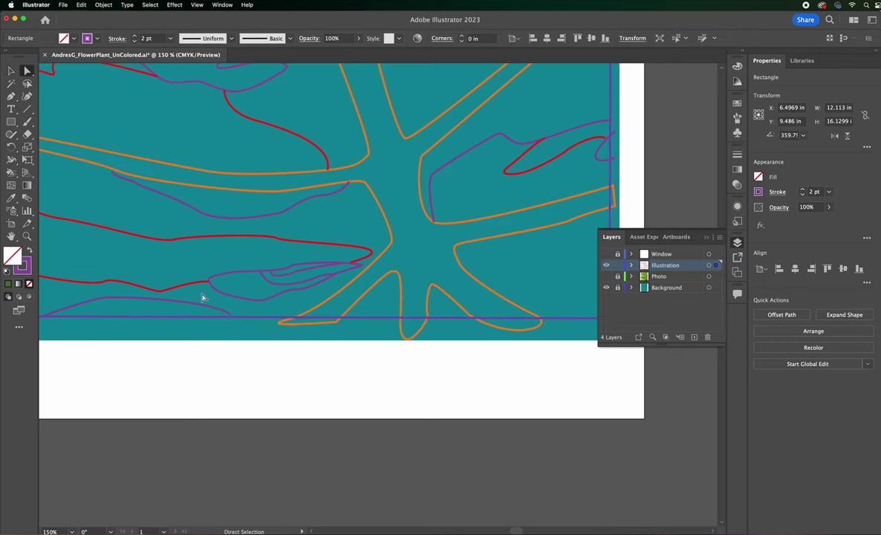
Step: Zoom to 200% and drag the lower purple line's end anchor out toward the border
key(super+equal)
drag(222, 315, 295, 72)
drag(334, 214, 346, 89)
drag(373, 128, 364, 74)
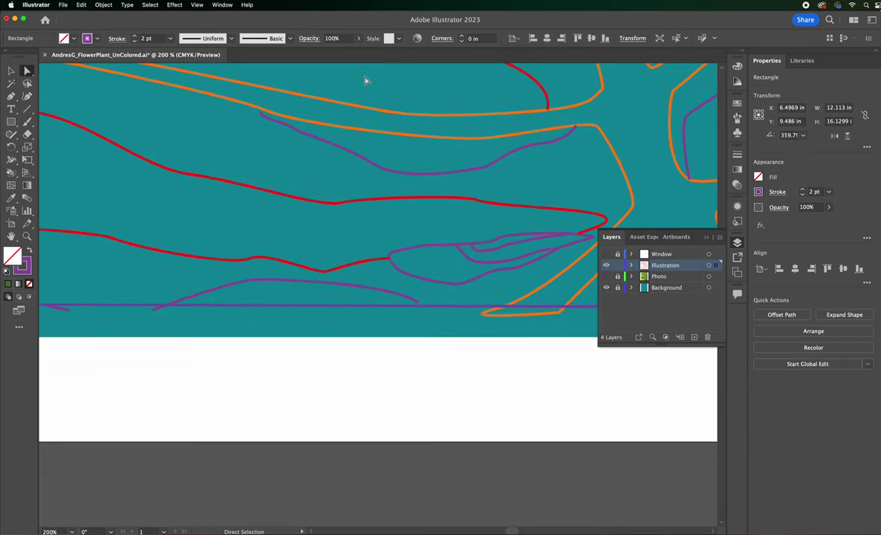
click(418, 307)
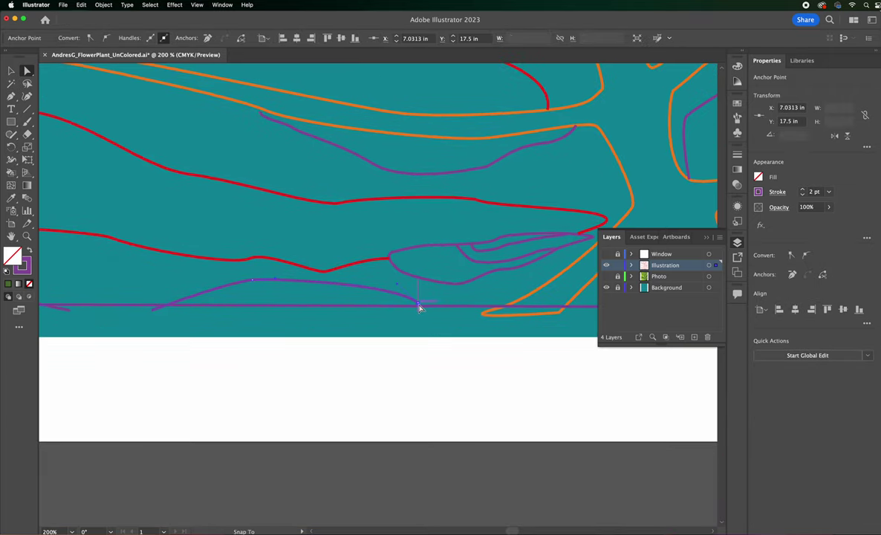
scroll(471, 246, right, 10)
scroll(401, 270, up, 5)
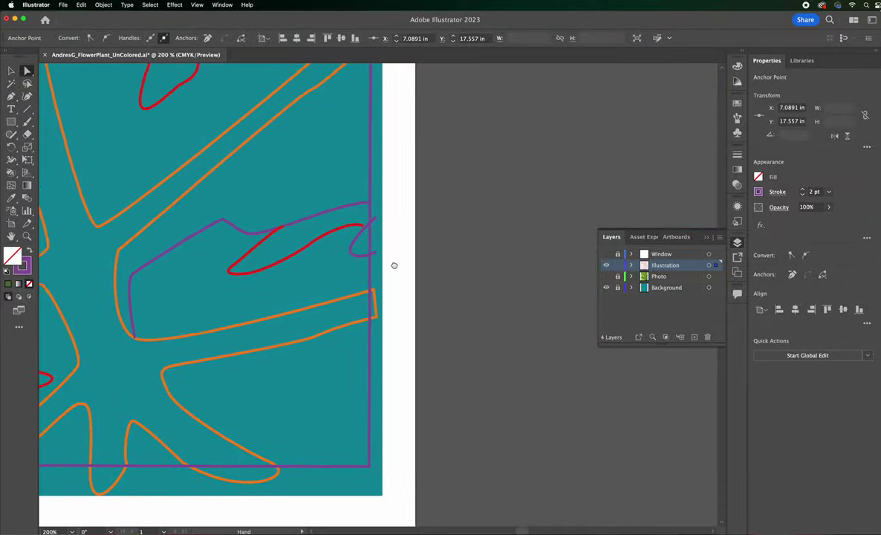
scroll(374, 261, up, 10)
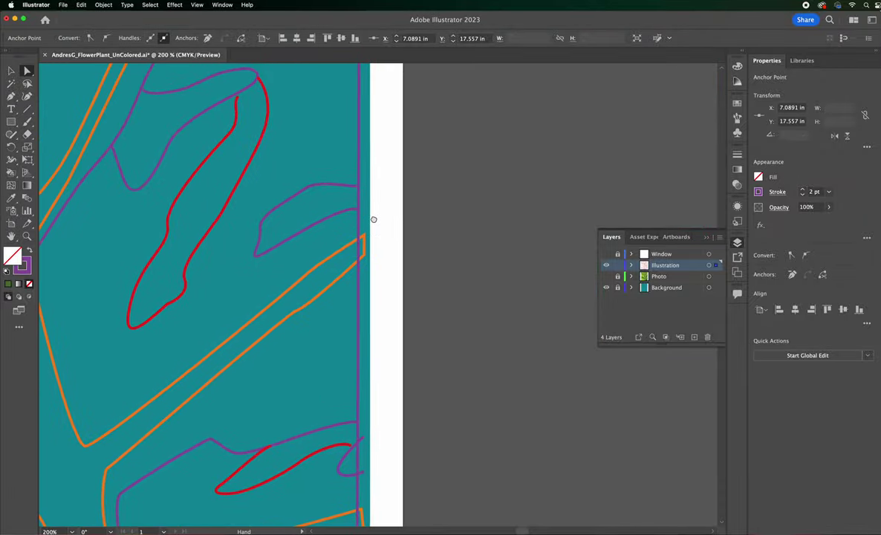
scroll(358, 297, up, 1)
drag(322, 285, 329, 291)
Step: Pull the orange lines' top end up to the border and select the purple line's end point
scroll(336, 256, up, 15)
mouse_move(309, 288)
mouse_down()
mouse_move(313, 271)
mouse_move(295, 291)
mouse_up()
scroll(326, 224, up, 10)
click(287, 290)
scroll(219, 252, left, 10)
scroll(262, 281, left, 10)
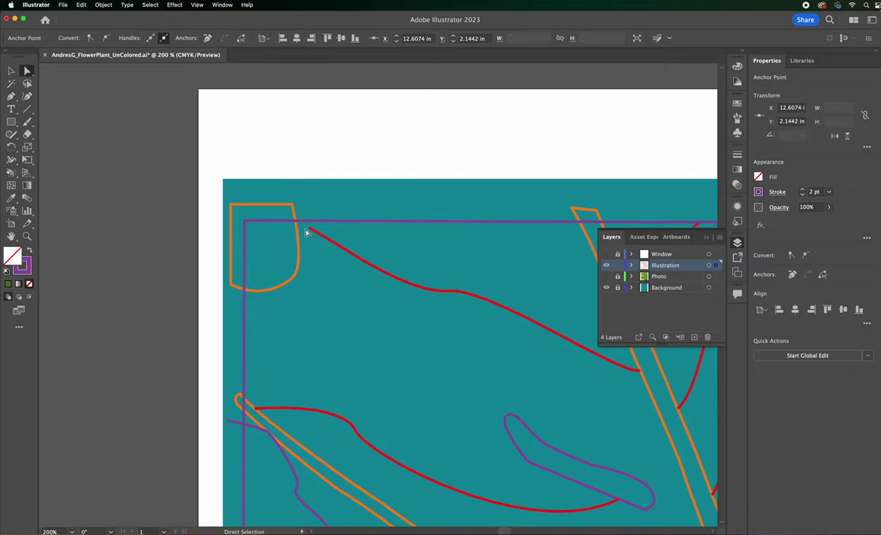
Step: Pull the upper red line's left end onto the purple border
click(308, 228)
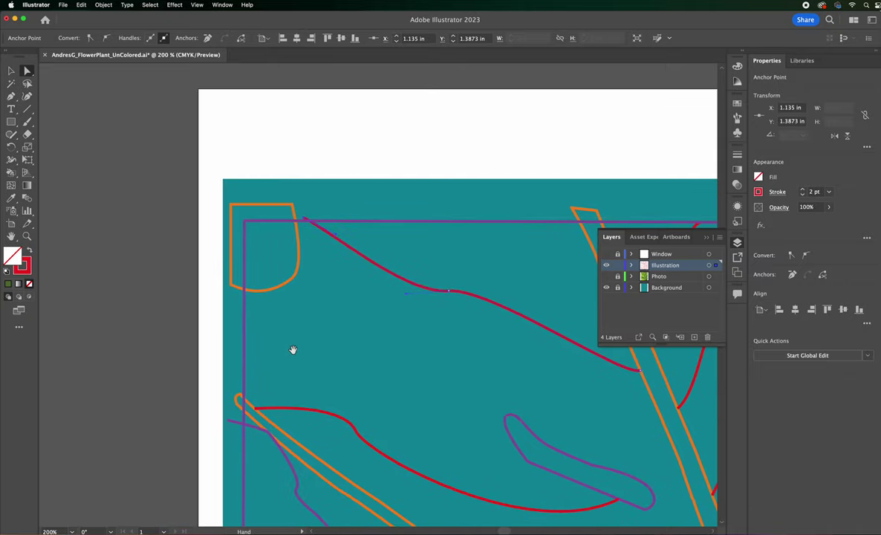
drag(293, 348, 376, 275)
scroll(349, 312, down, 10)
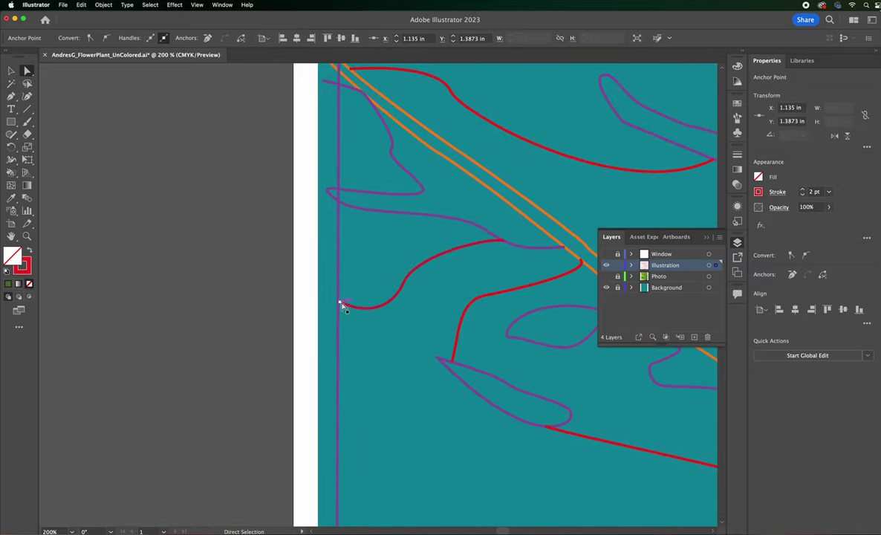
click(339, 302)
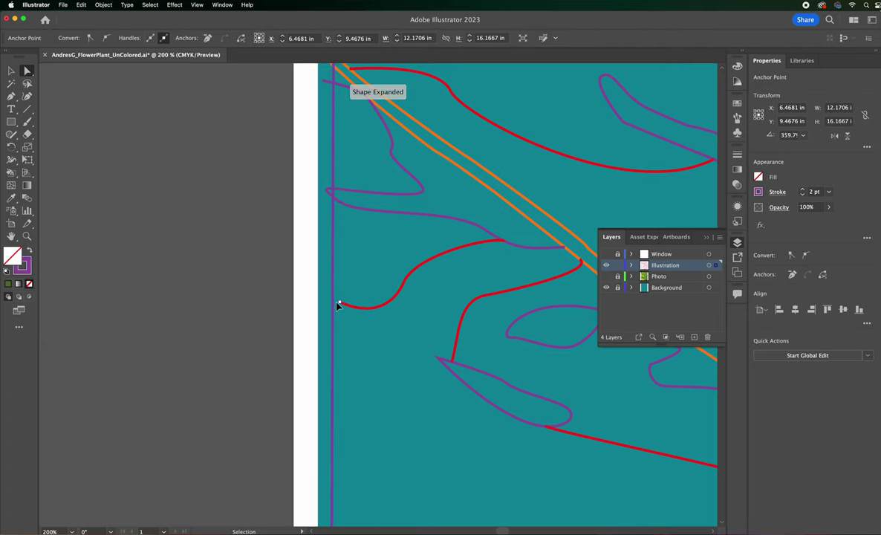
click(341, 302)
drag(341, 302, 332, 303)
Step: Undo an accidental border move, attach the lower red line's left end, then select all line work
scroll(370, 230, down, 15)
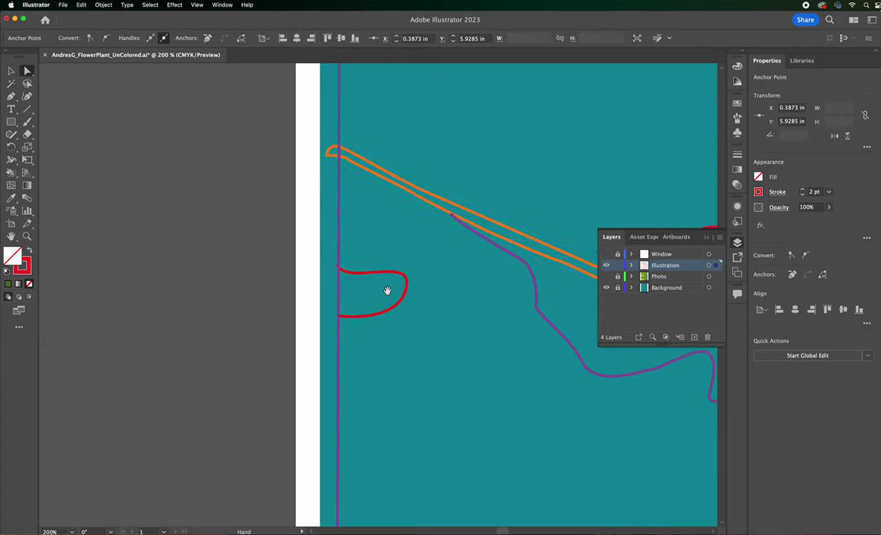
scroll(367, 234, down, 10)
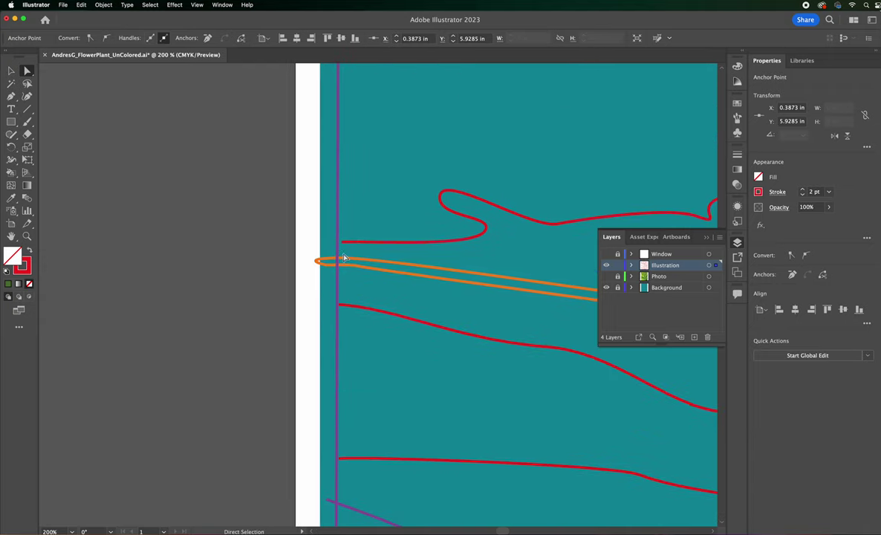
click(343, 244)
scroll(386, 186, down, 3)
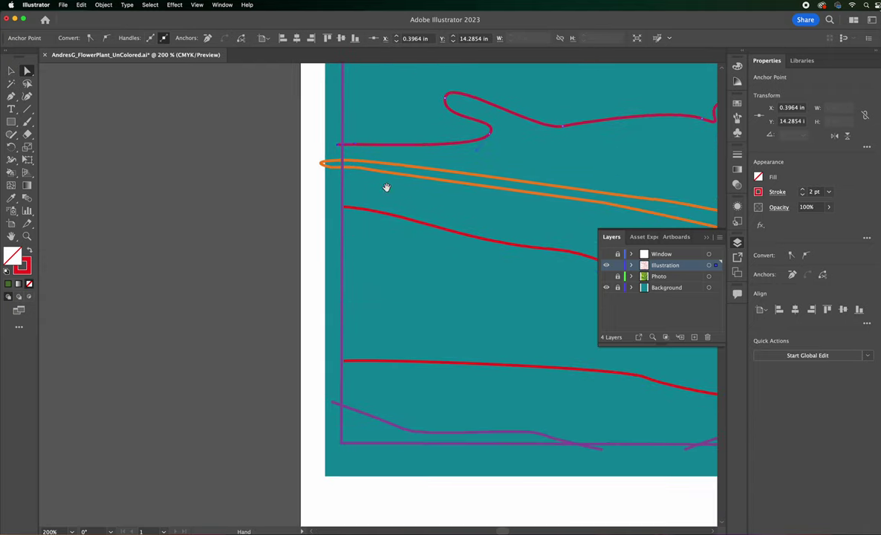
drag(344, 361, 336, 363)
key(super+z)
click(342, 363)
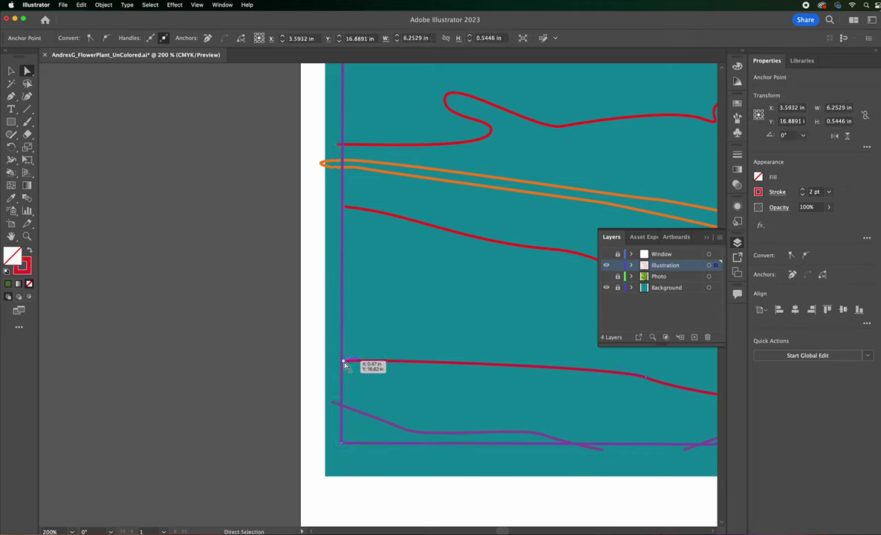
click(340, 363)
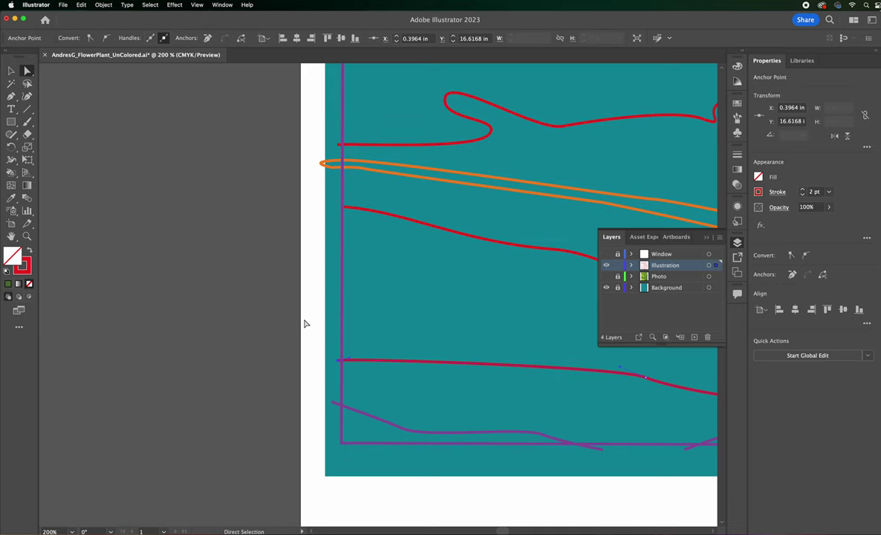
key(super+alt+bracketright)
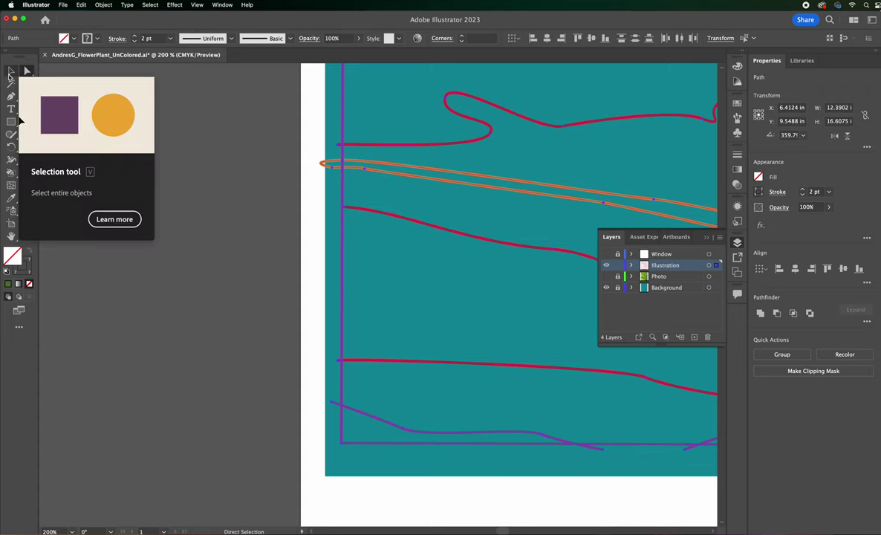
Step: Choose the Live Paint Bucket (K) from the Shape Builder tool's flyout
click(10, 172)
click(10, 172)
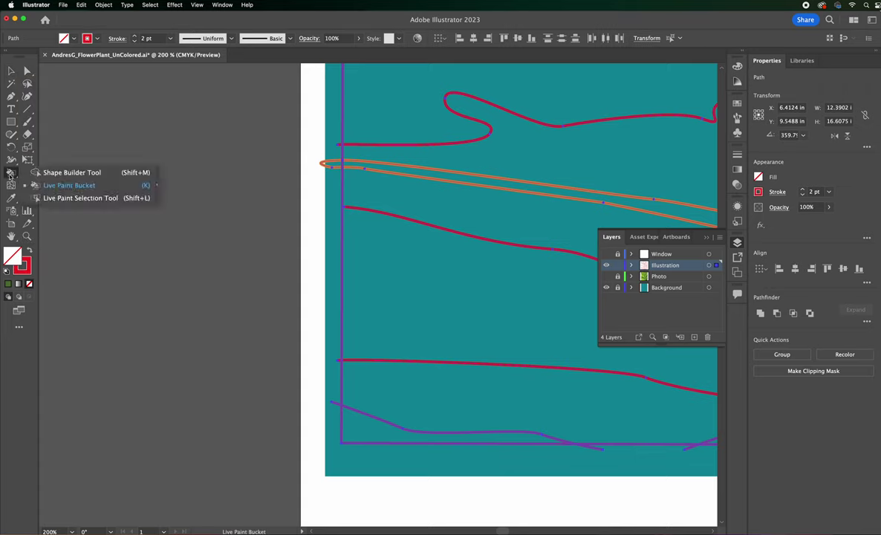
click(53, 187)
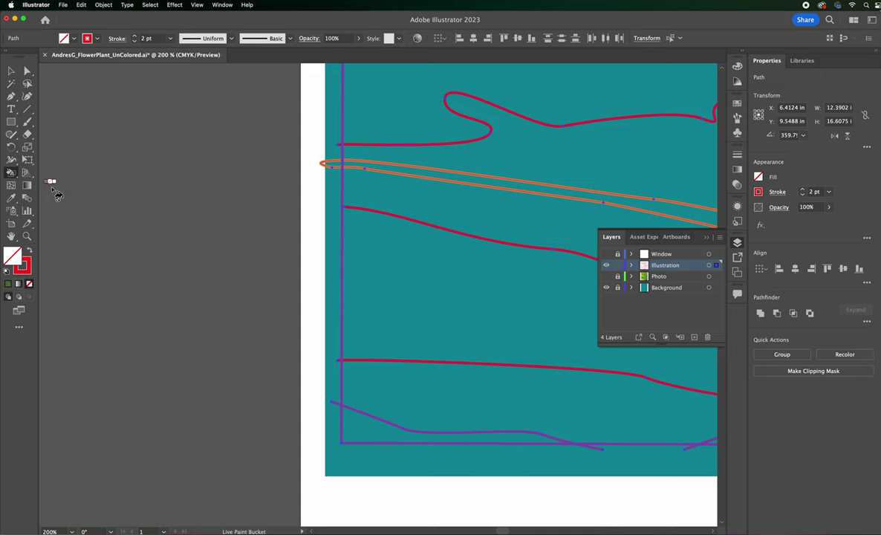
click(11, 172)
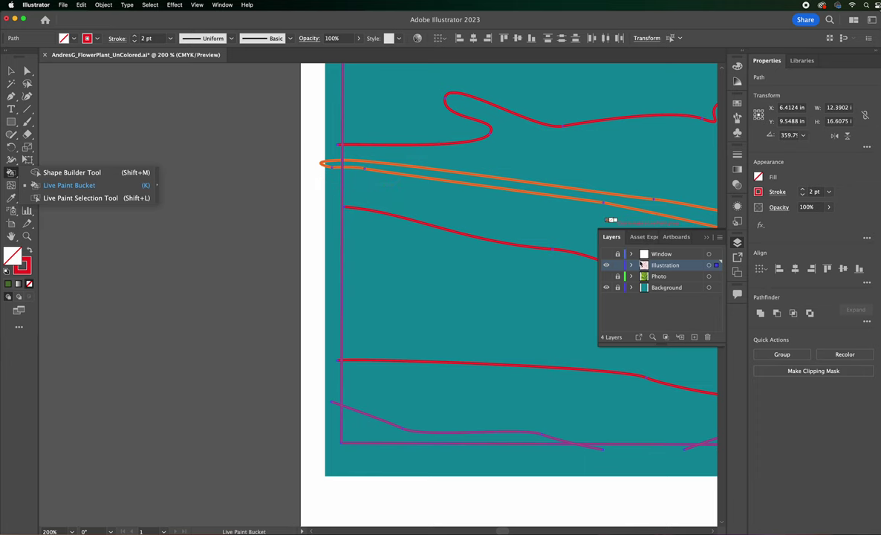
Step: Make the Photo layer visible and Alt-sample the leaf's light lime green as the fill
click(606, 276)
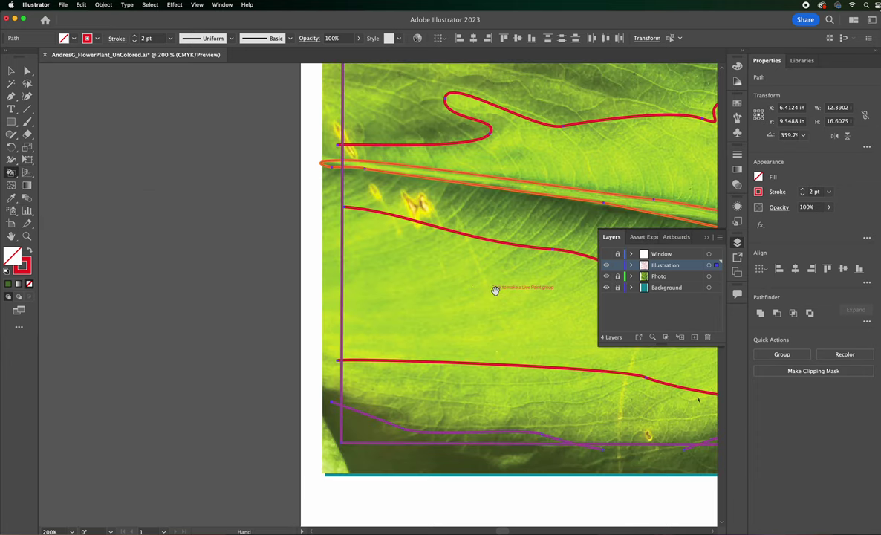
drag(495, 291, 285, 242)
drag(379, 261, 294, 241)
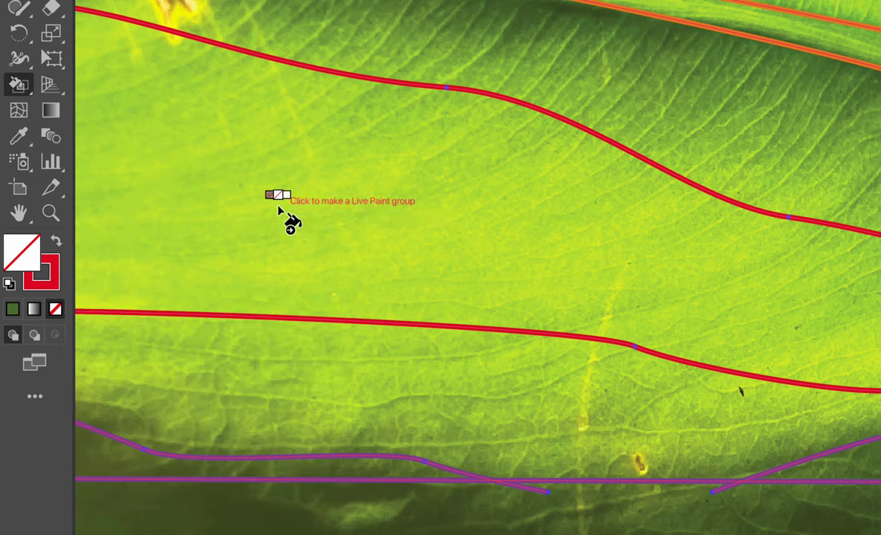
key(alt)
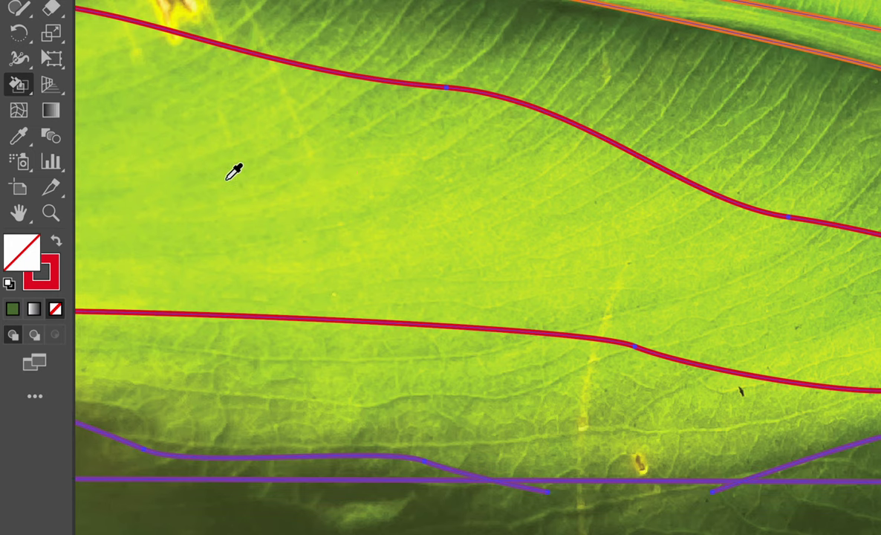
key(alt)
click(228, 178)
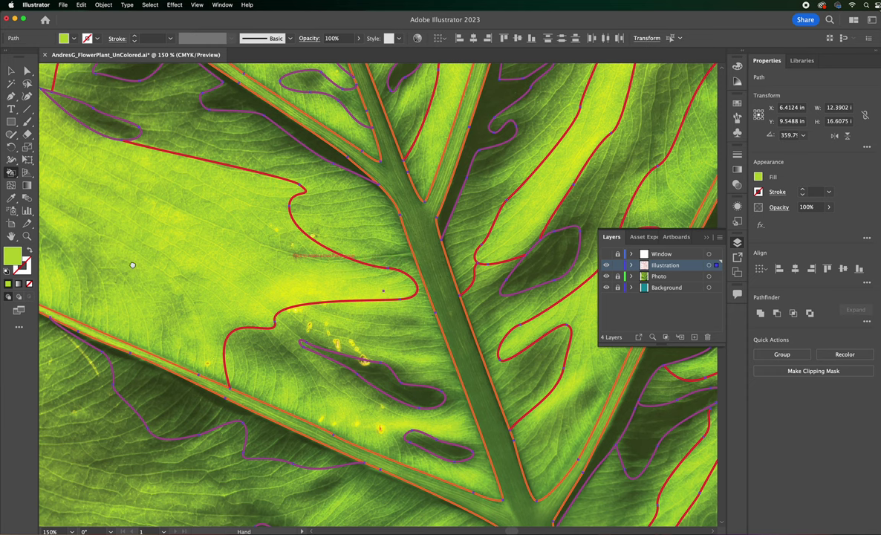
Step: Sample lime green from the photo and paint the large left leaf region, creating the Live Paint group
mouse_move(132, 265)
mouse_down()
mouse_move(266, 270)
mouse_move(305, 326)
mouse_up()
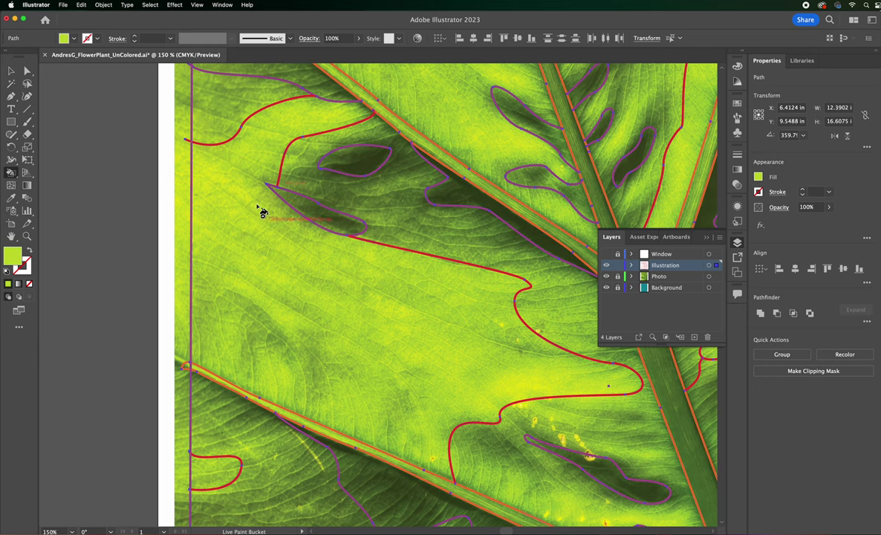
alt+click(272, 322)
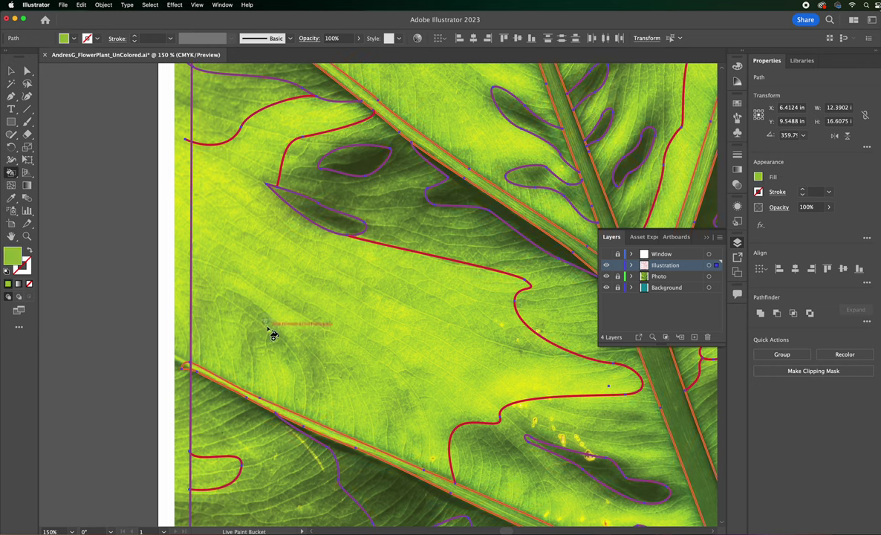
alt+click(387, 317)
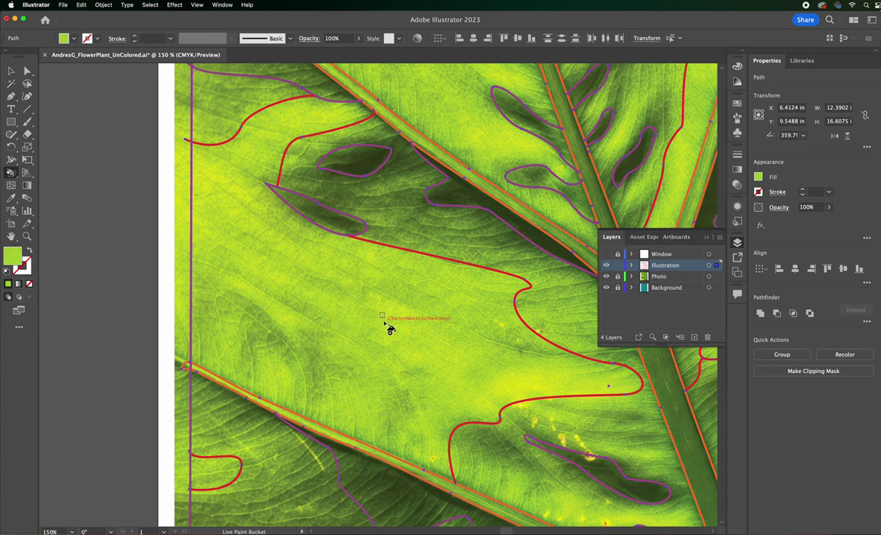
click(388, 327)
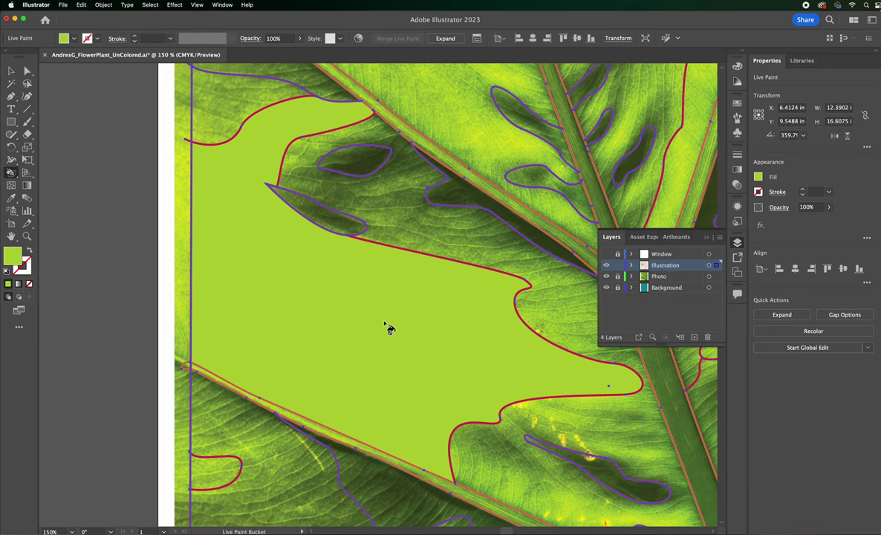
Step: Paint the region around the leaf cuts olive green and both small cuts dark green
alt+click(400, 211)
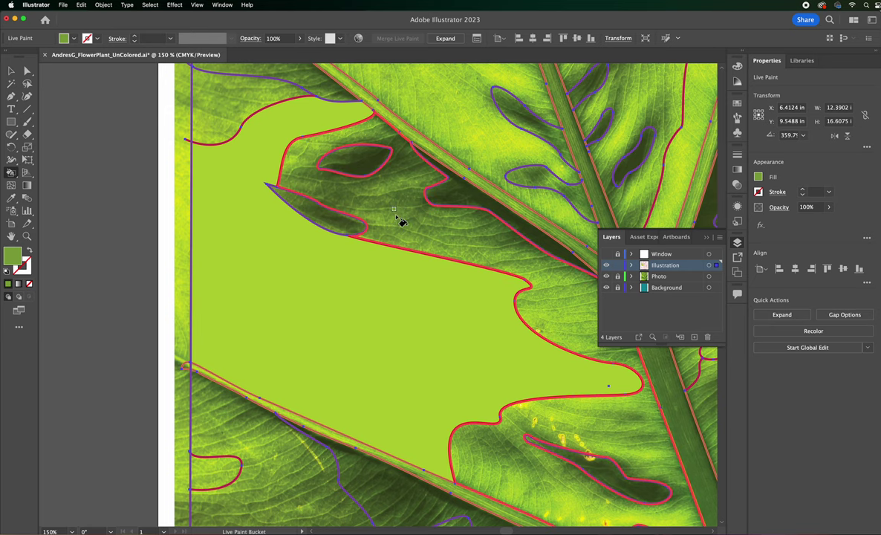
click(400, 220)
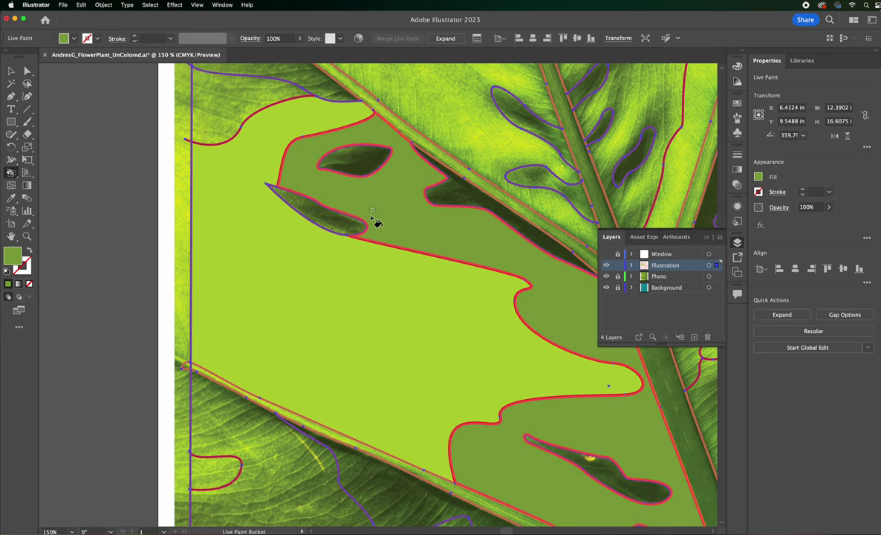
alt+click(331, 214)
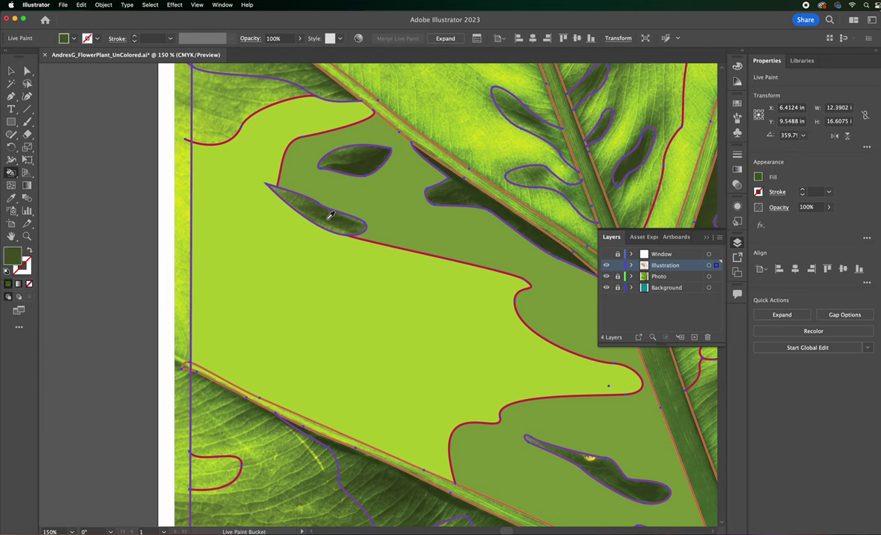
click(330, 216)
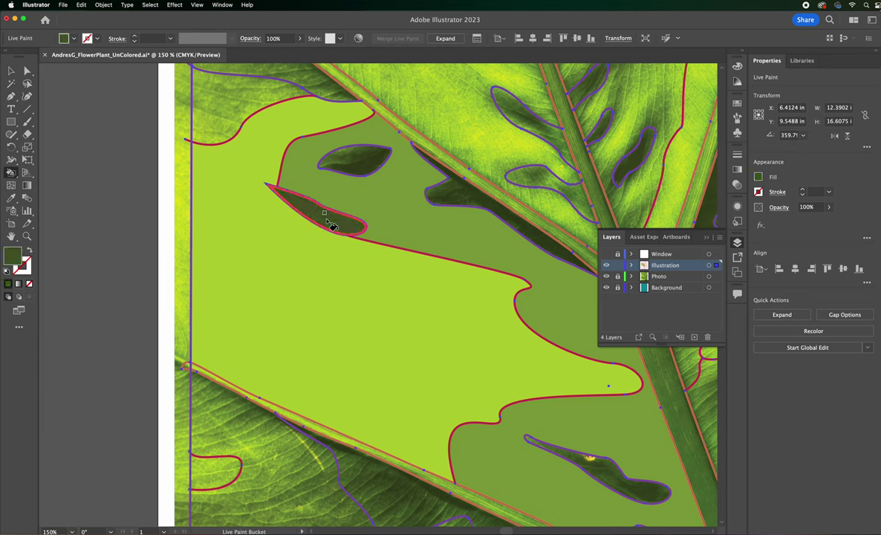
click(360, 162)
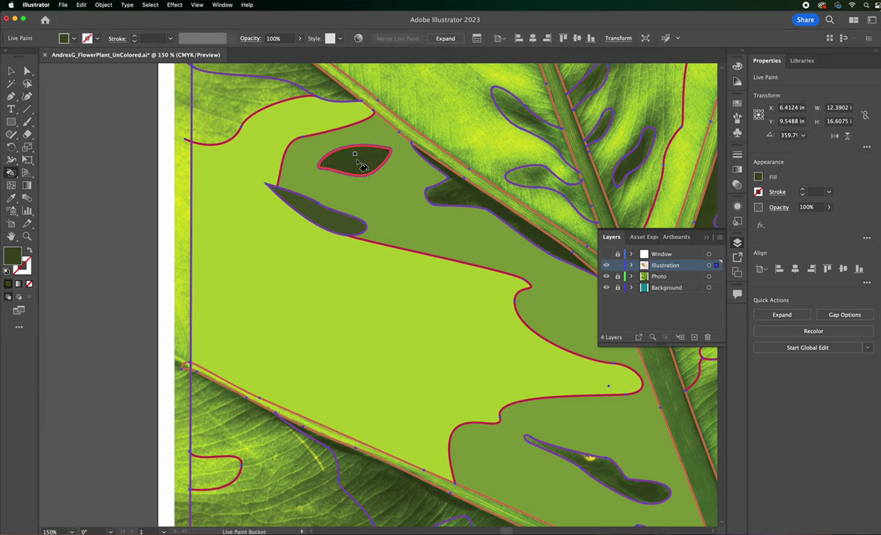
Step: Fill the leaf stems light green, then undo a stray yellow-green fill on the upper region
key(Left)
click(454, 165)
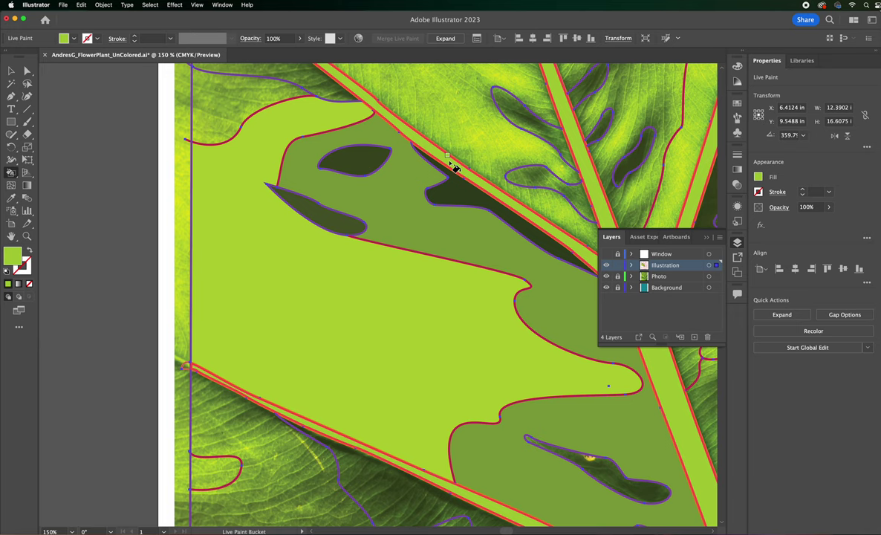
drag(433, 134, 371, 287)
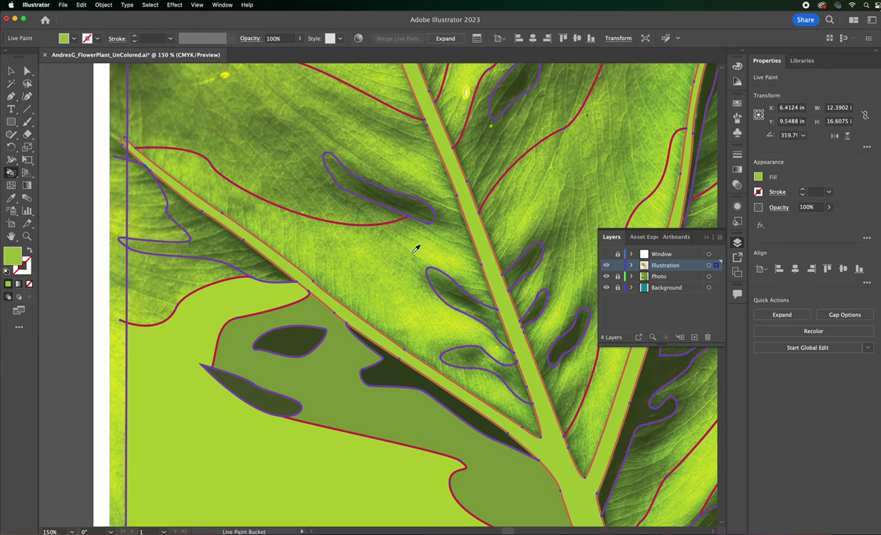
key(Right)
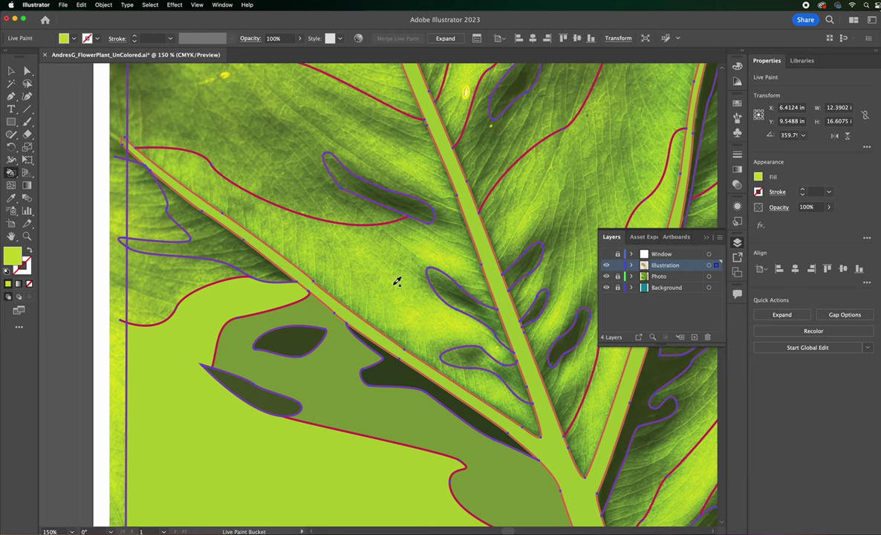
click(398, 283)
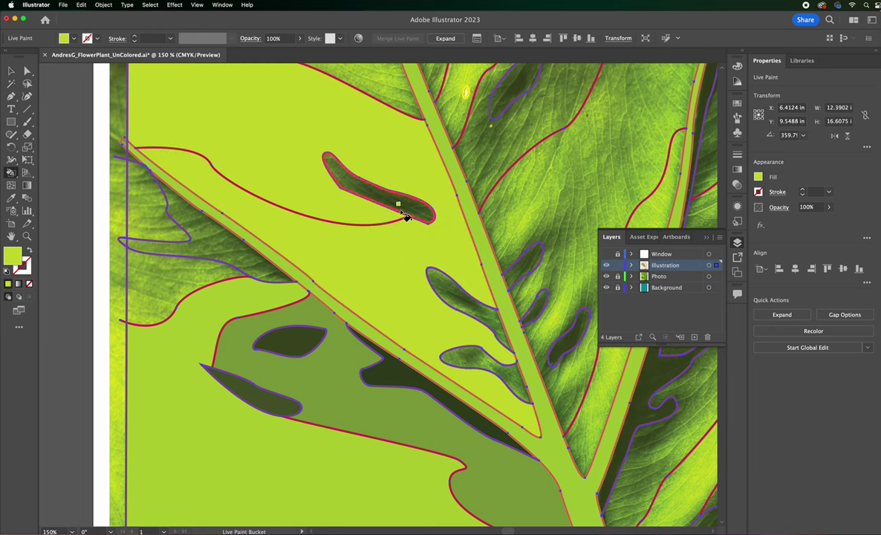
key(super+z)
drag(403, 226, 400, 304)
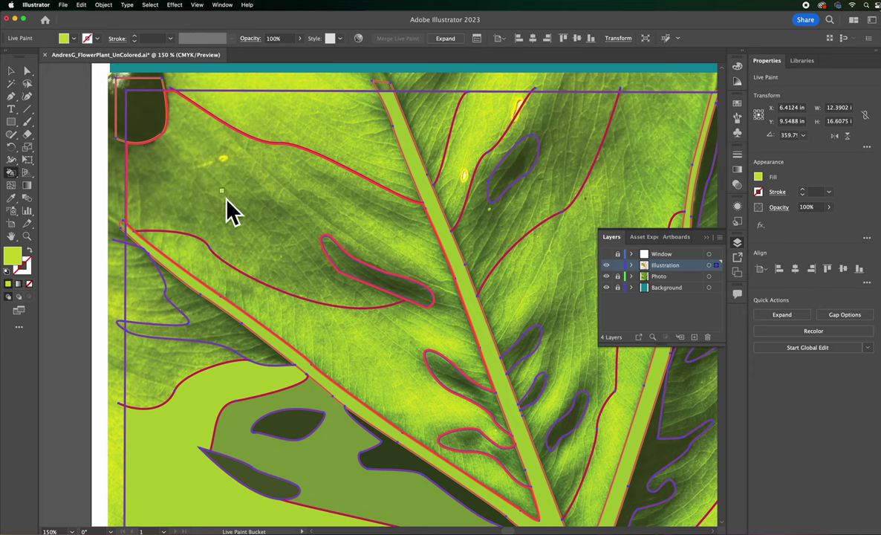
Step: Zoom in and draw a short stroked line from the purple cut's tip to the midrib
click(11, 97)
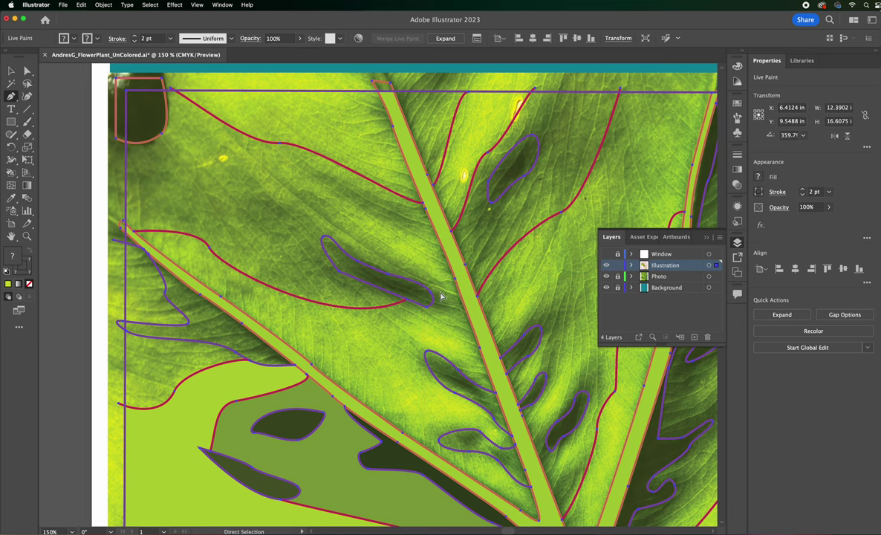
key(super+equal)
key(super+equal)
mouse_move(411, 179)
mouse_down()
mouse_move(468, 476)
mouse_move(412, 342)
mouse_move(464, 450)
mouse_up()
drag(389, 326, 398, 382)
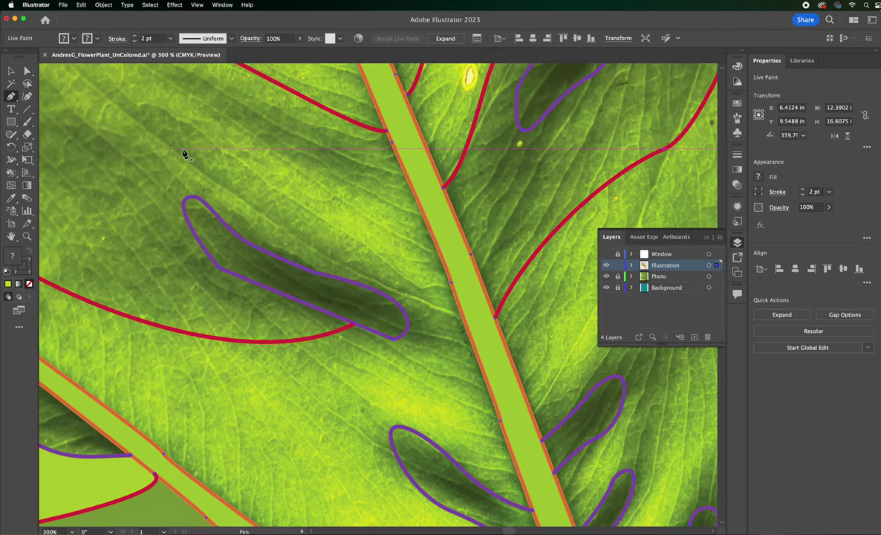
click(391, 340)
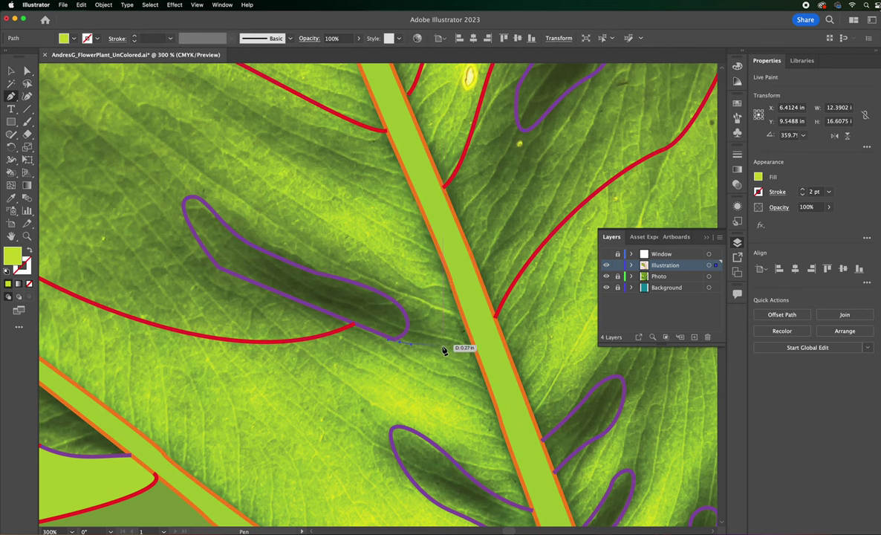
click(479, 361)
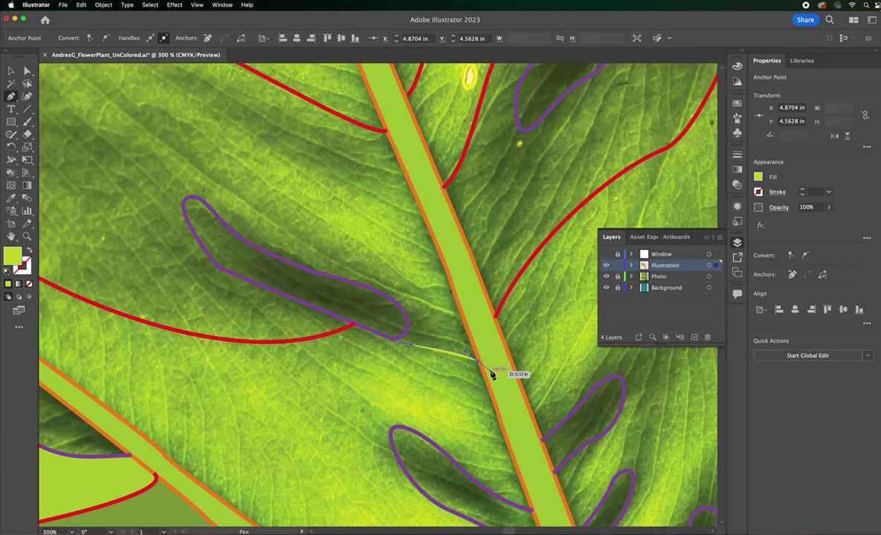
click(28, 251)
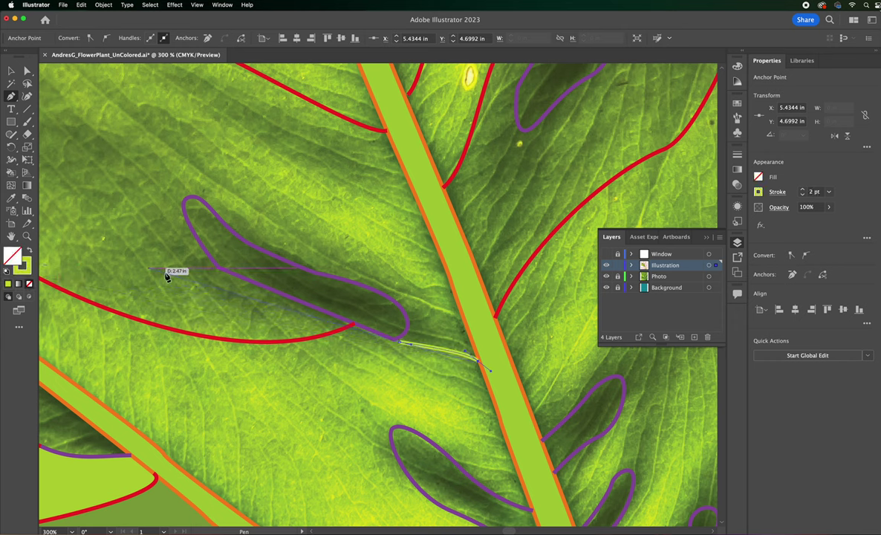
Step: Snap the line's ends onto the cut tip and midrib, then select it with the Live Paint group
click(27, 72)
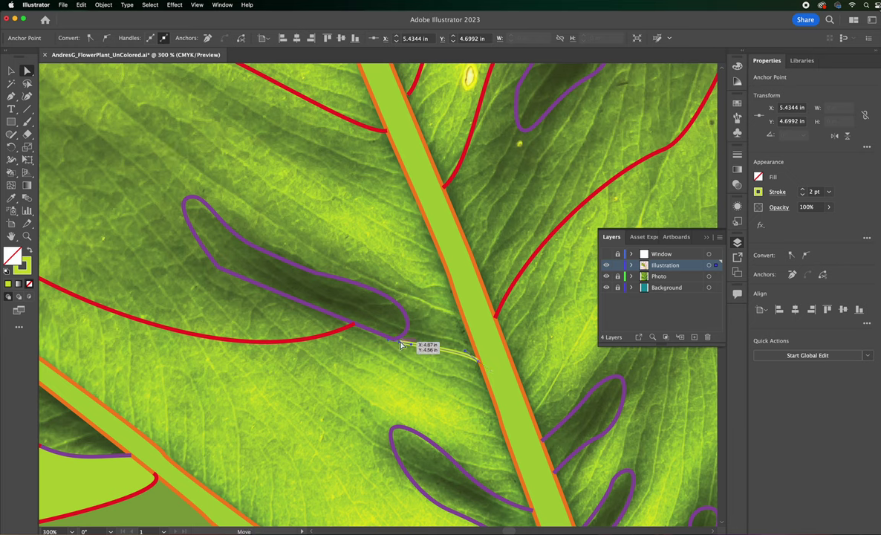
drag(402, 344, 397, 338)
drag(473, 359, 491, 369)
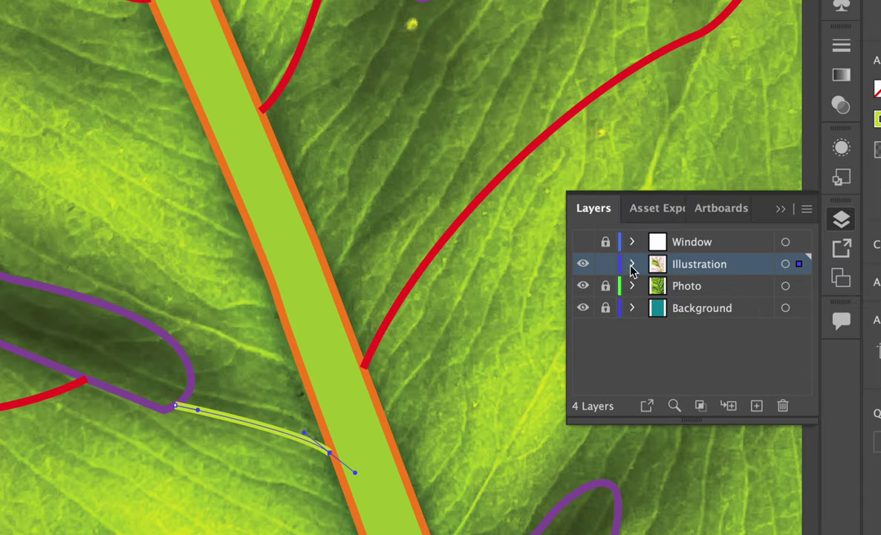
click(631, 264)
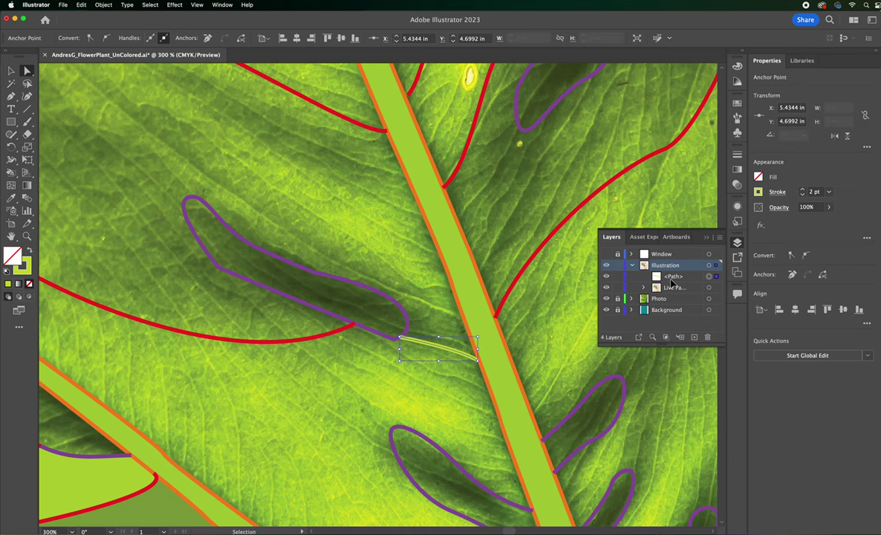
key(super+a)
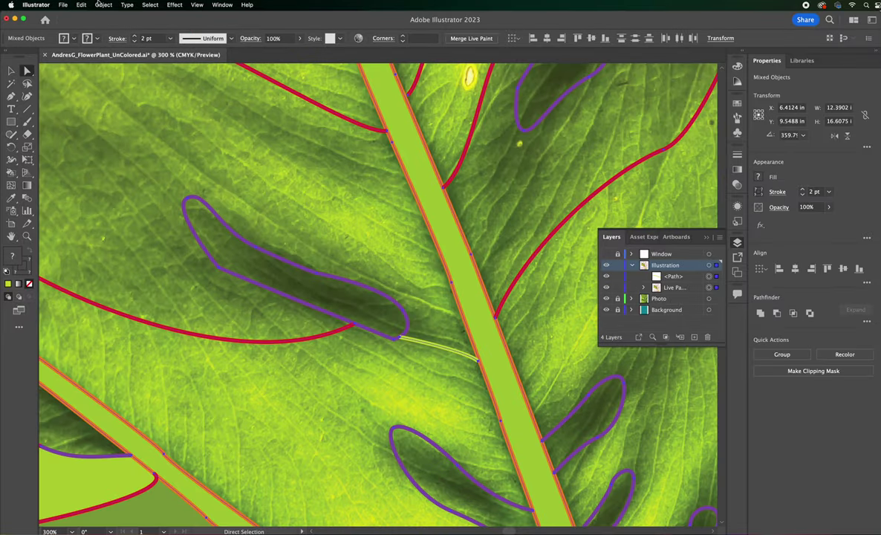
Step: Apply Object > Live Paint > Merge to add the connecting path to the Live Paint group
click(103, 5)
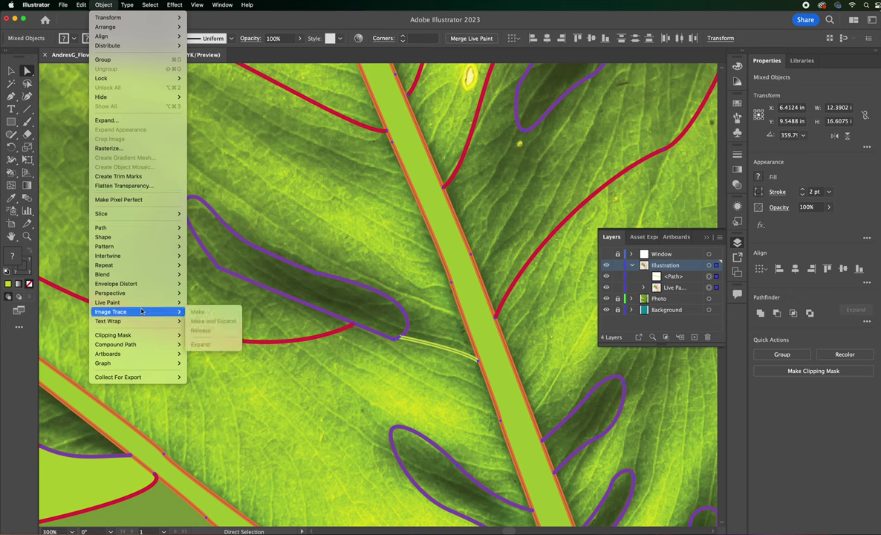
mouse_move(135, 305)
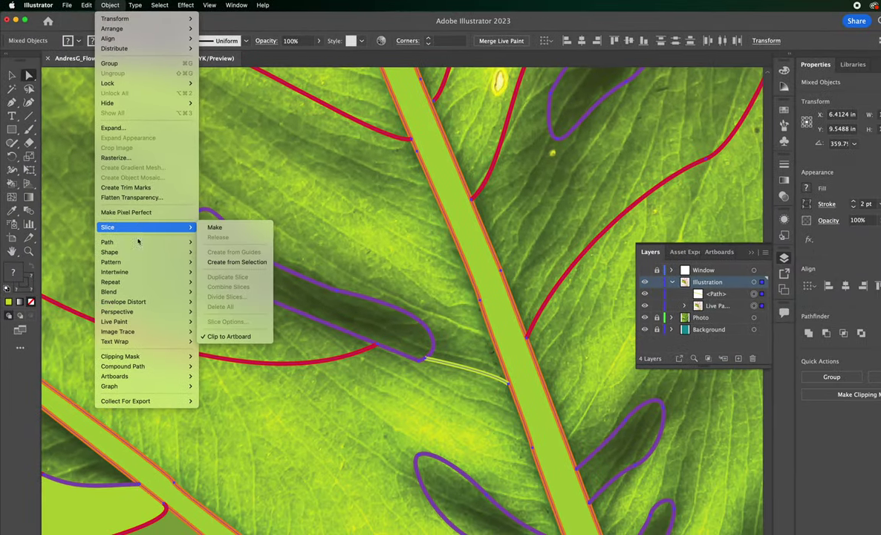
mouse_move(134, 321)
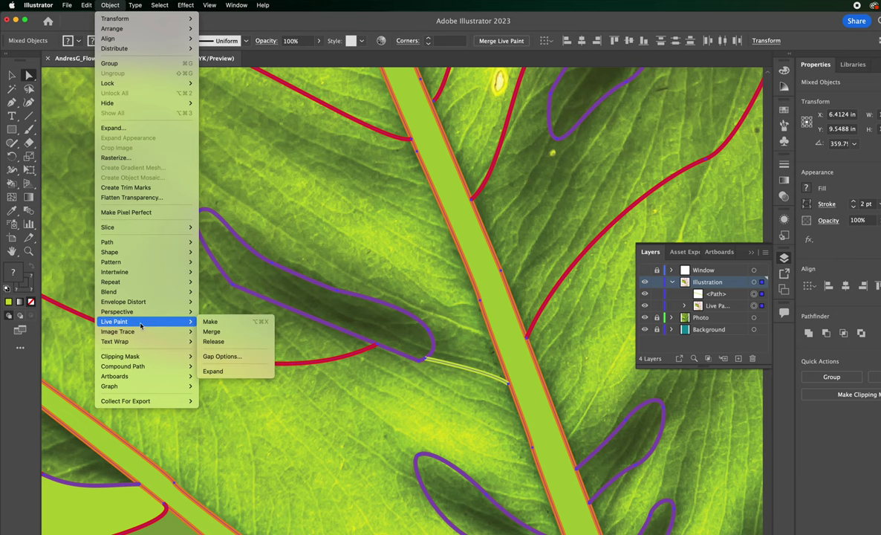
click(222, 331)
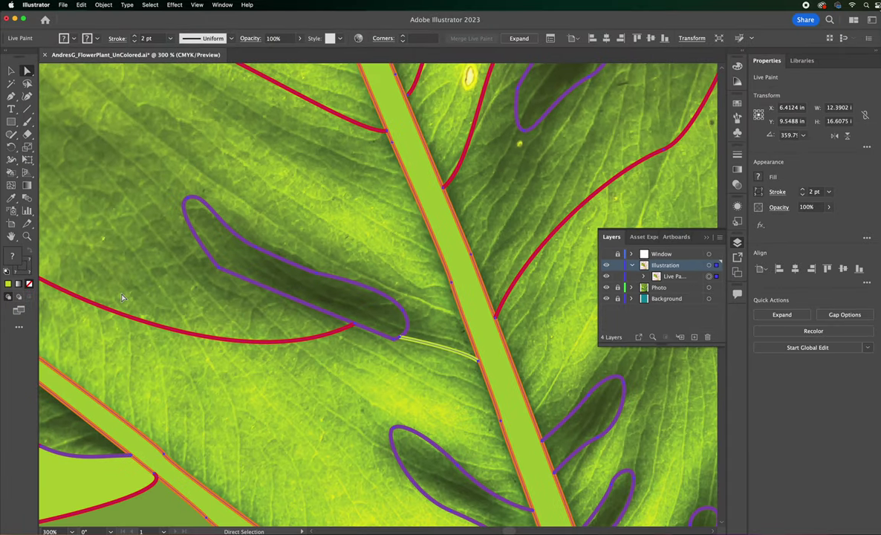
Step: With green fill and no stroke, paint the large region light green and the upper region darker green
click(10, 71)
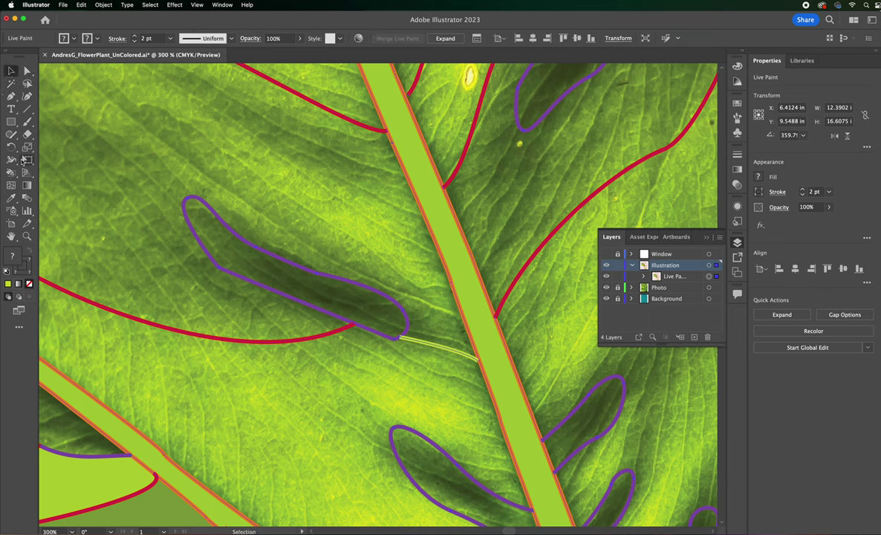
mouse_move(11, 172)
mouse_down()
mouse_move(12, 165)
mouse_move(46, 186)
mouse_up()
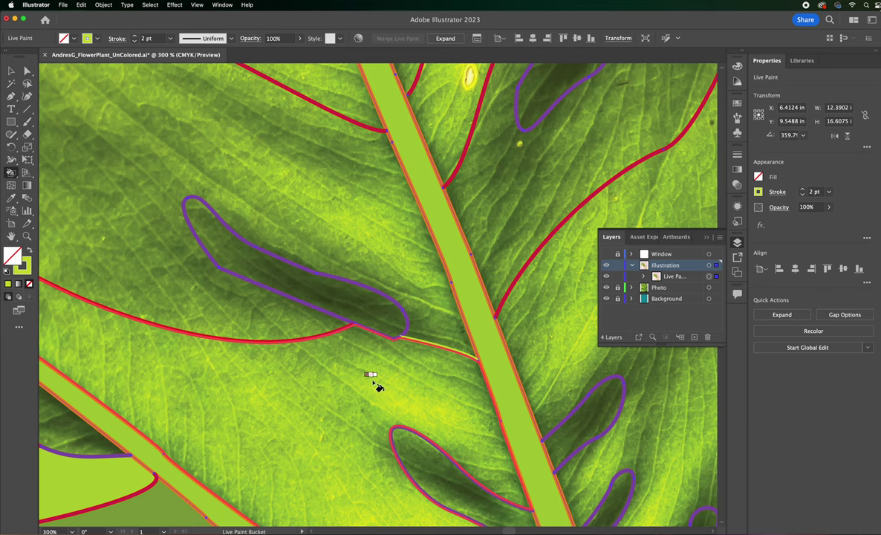
key(shift+x)
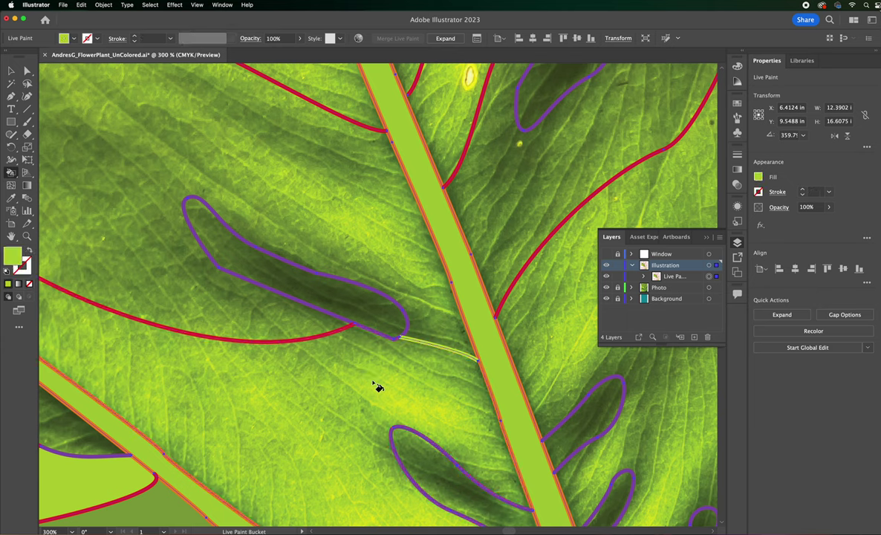
click(379, 386)
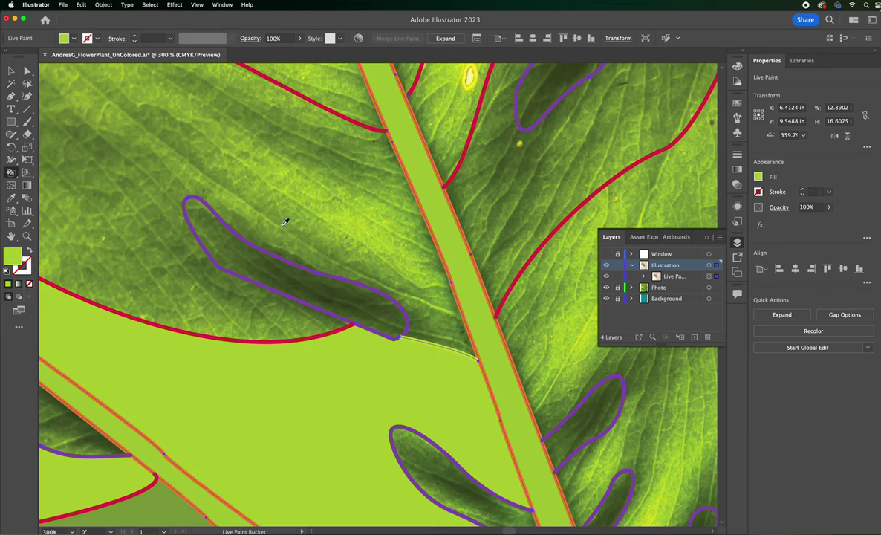
alt+click(260, 192)
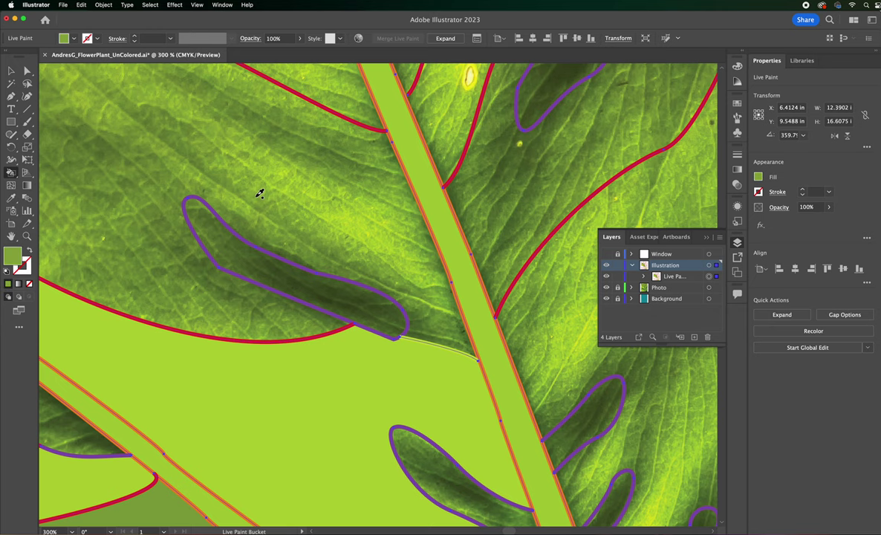
click(260, 203)
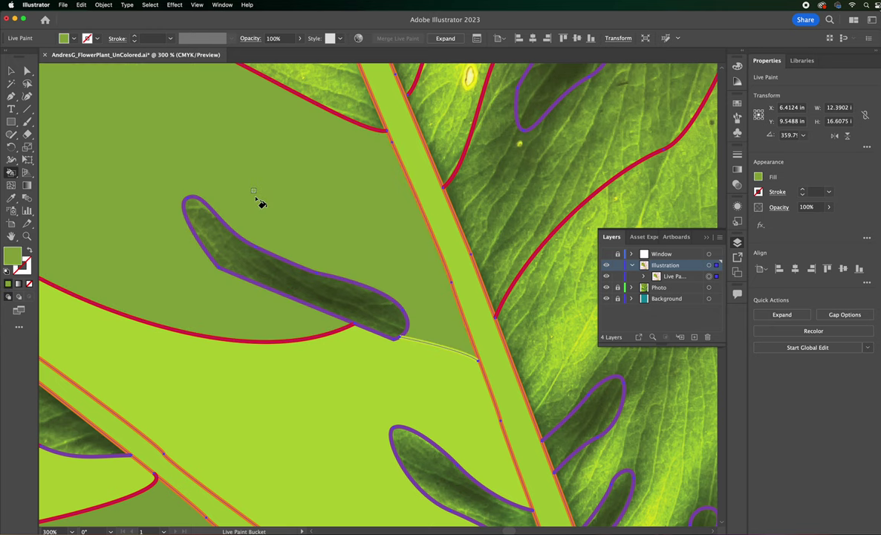
Step: Paint the two small leaf holes dark green and a small edge region light green
scroll(260, 203, down, 6)
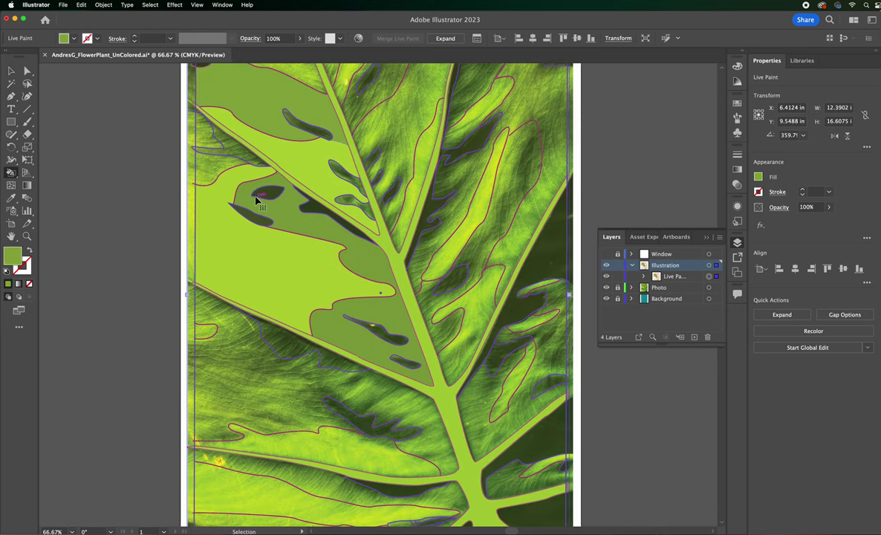
key(Left)
click(325, 132)
key(Left)
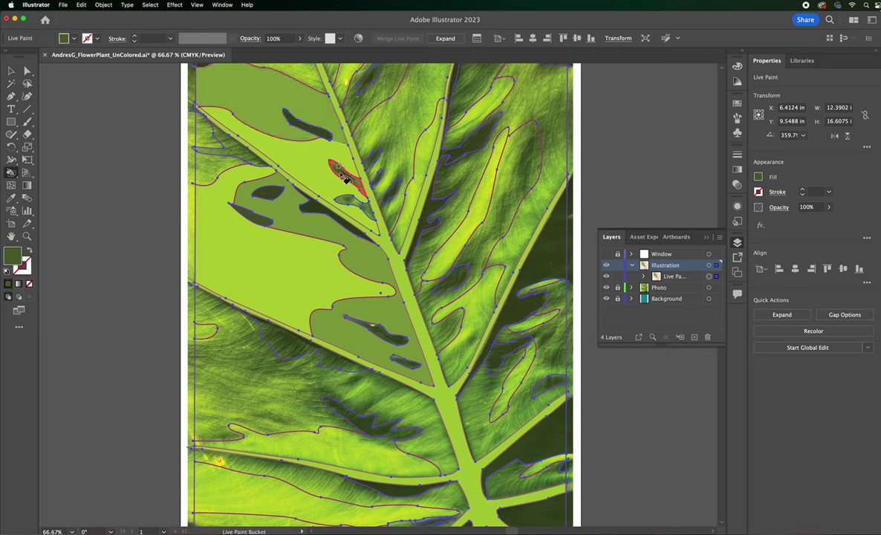
click(345, 199)
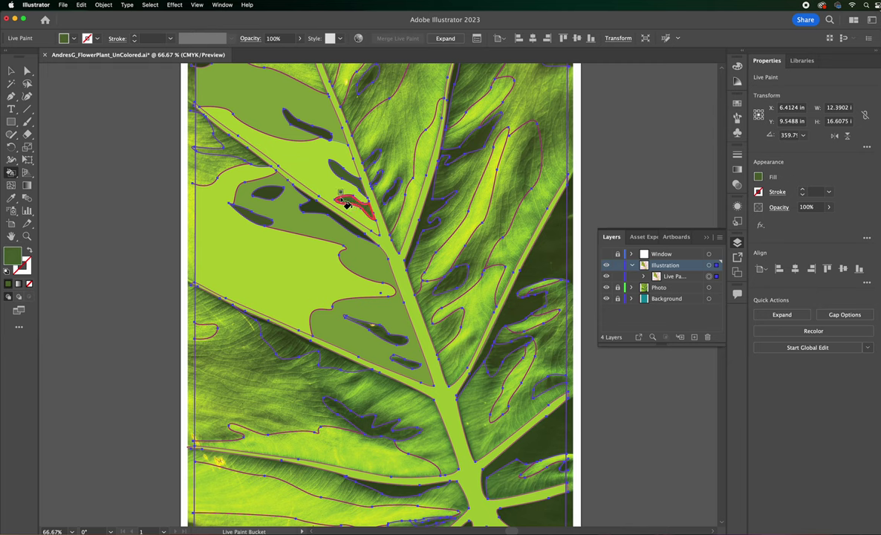
key(Right)
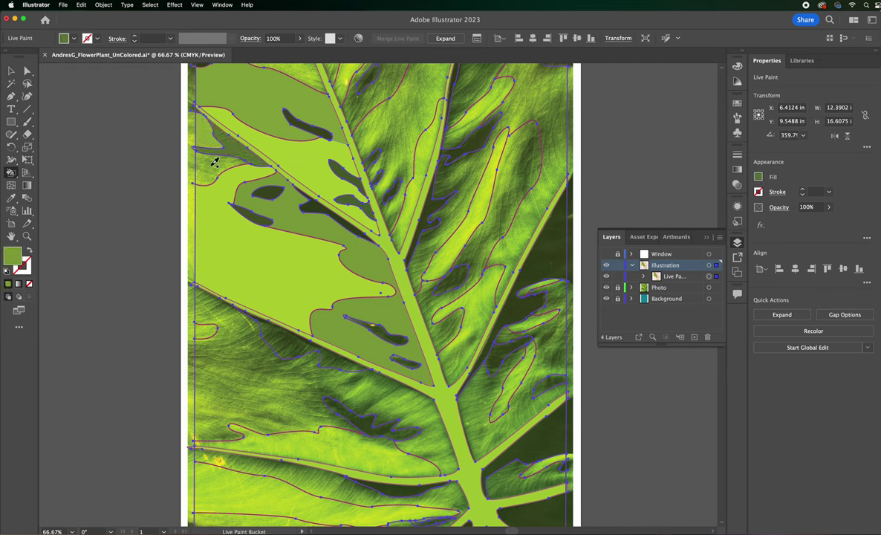
click(215, 170)
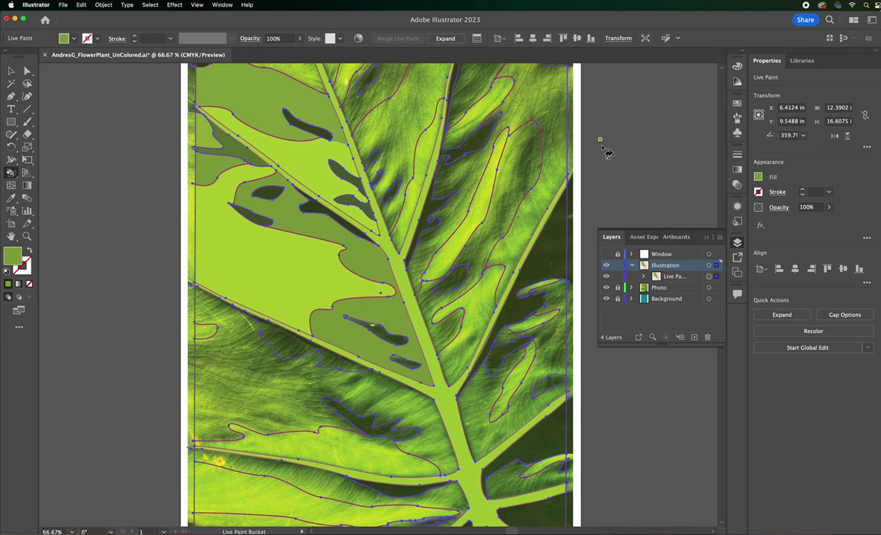
Step: Hide the Photo layer, set the Live Paint artwork's stroke to None, deselect, and zoom to the artboard
click(605, 286)
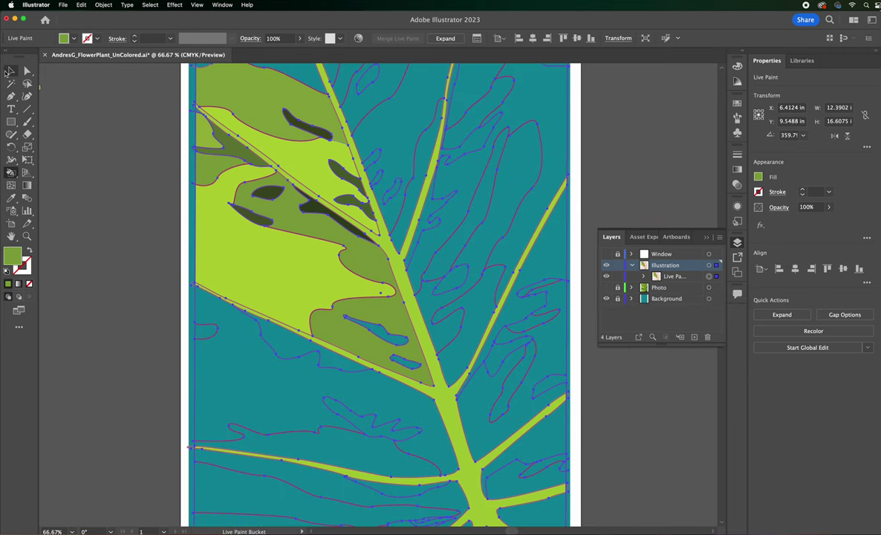
click(11, 71)
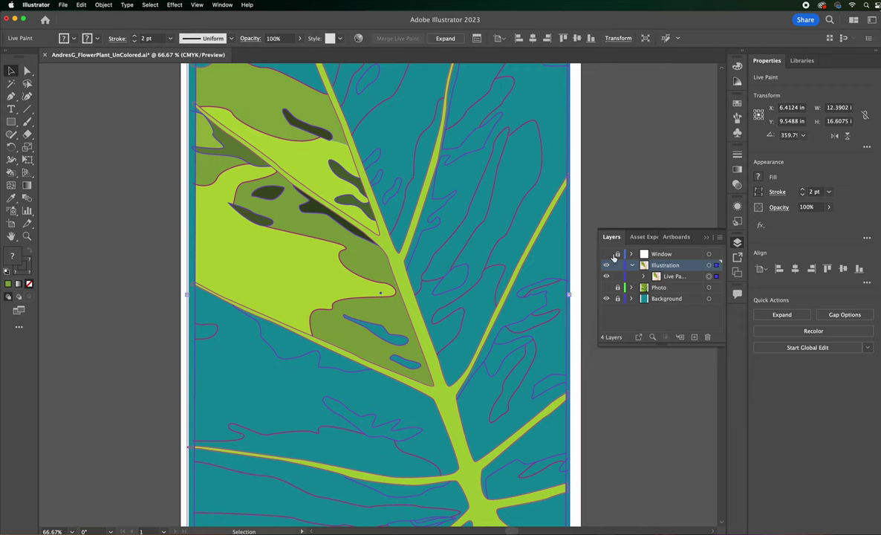
key(super+h)
click(28, 266)
click(30, 283)
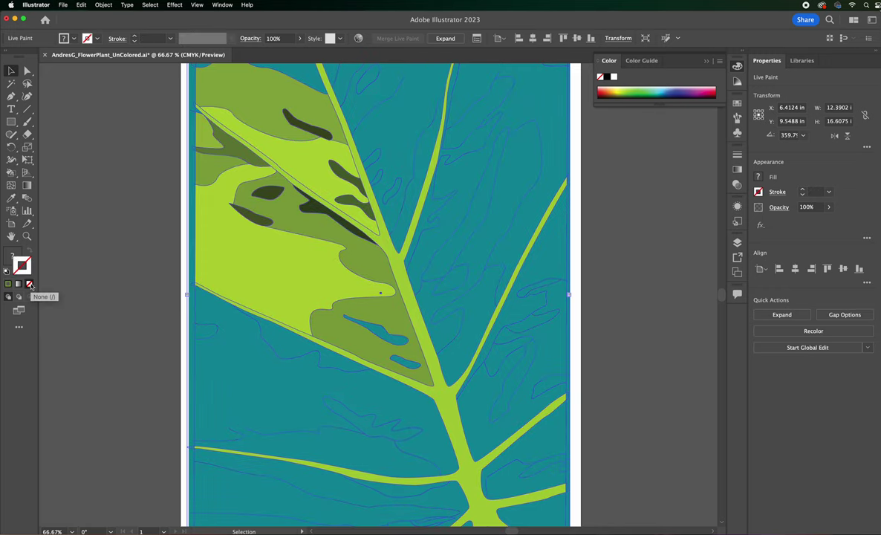
click(117, 230)
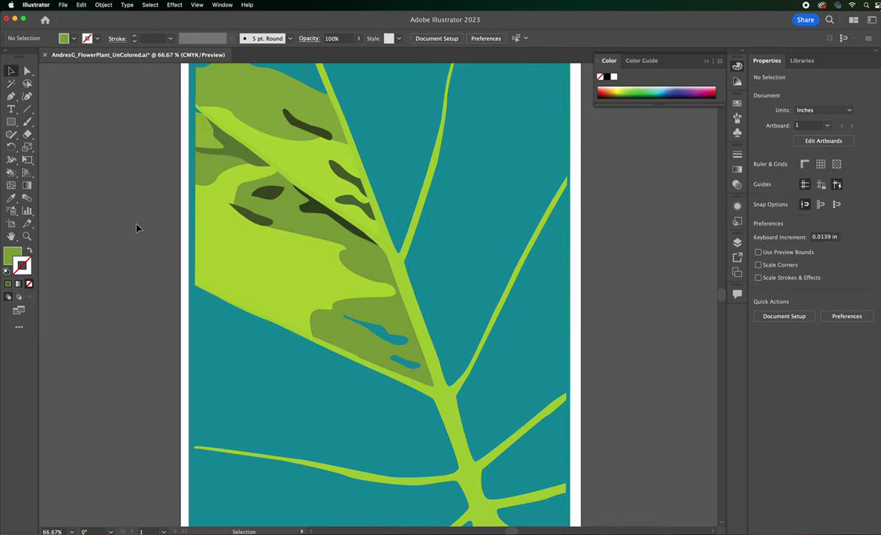
key(super+0)
key(super+minus)
key(super+minus)
key(super+equal)
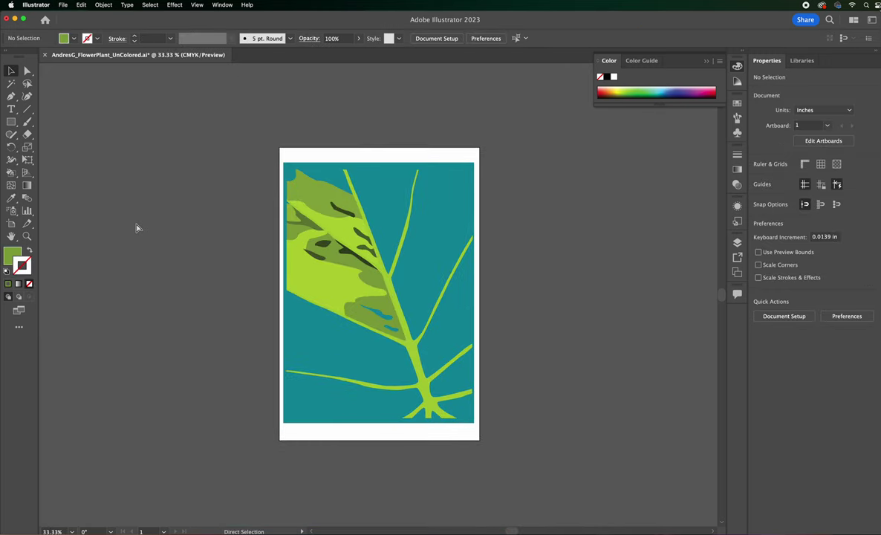